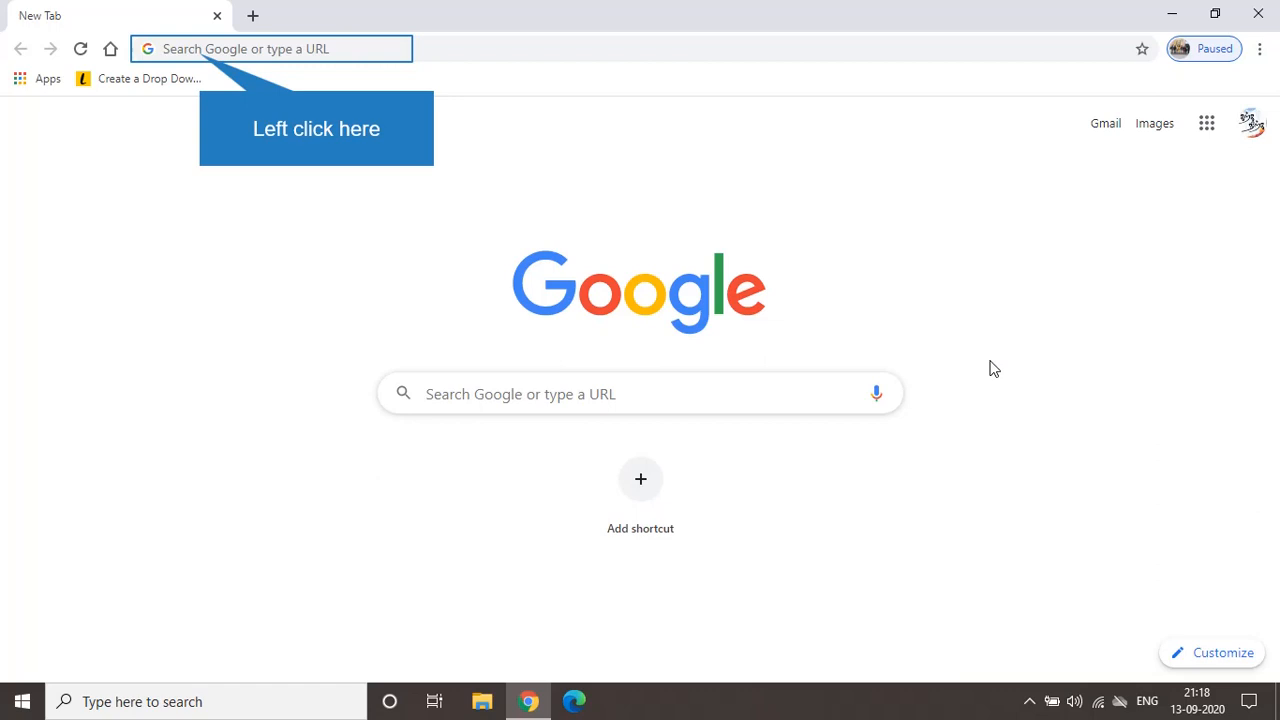
# Search Google for "download python".
pyautogui.click(201, 54)
pyautogui.write('do')
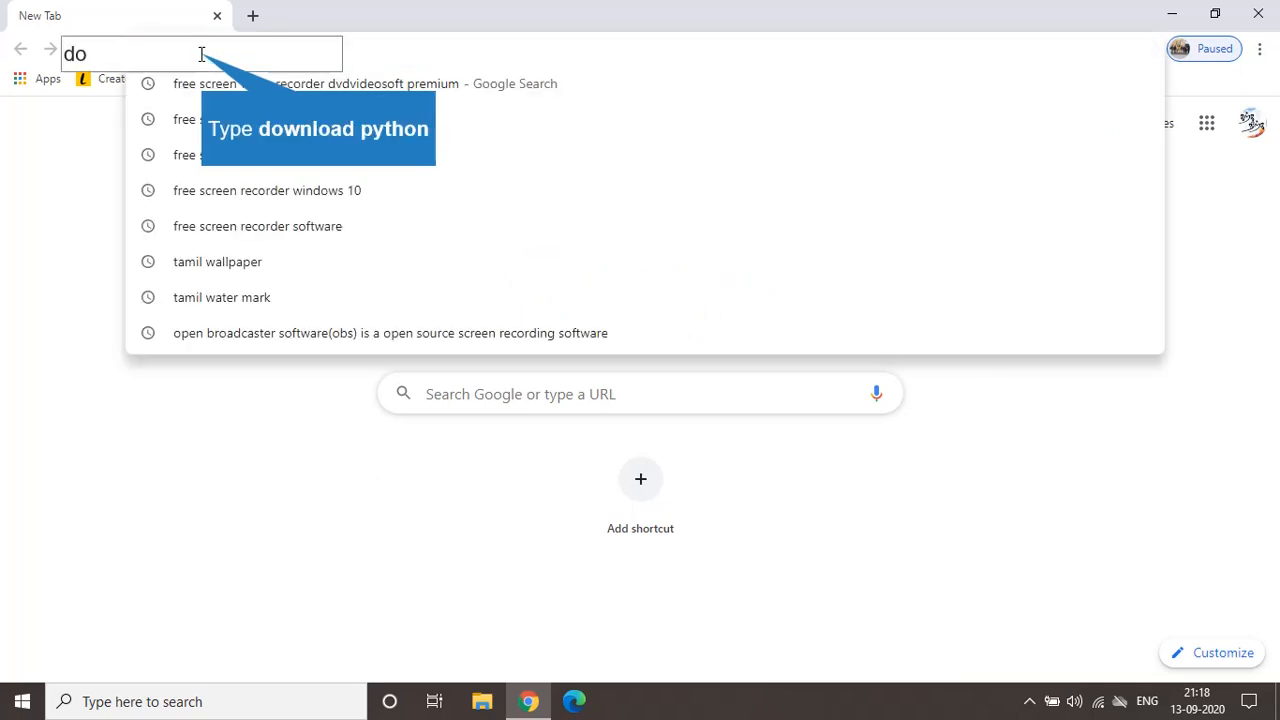
pyautogui.write('wnload python')
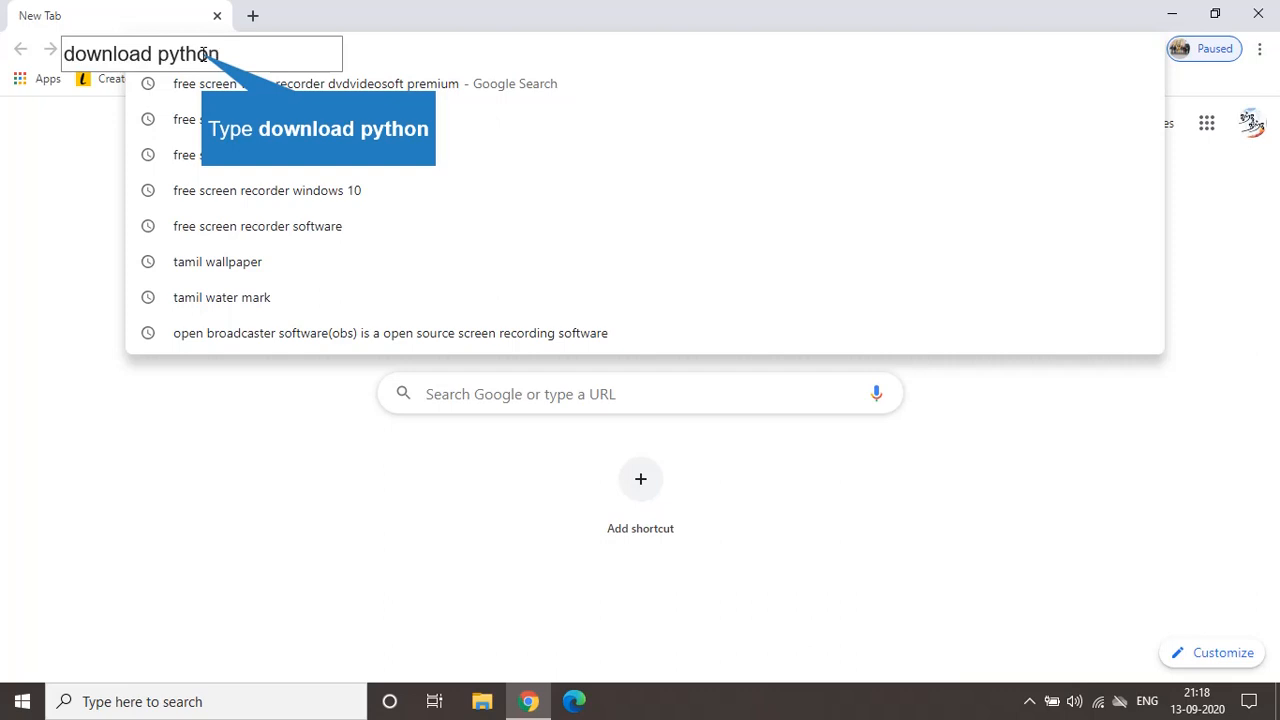
pyautogui.press('Return')
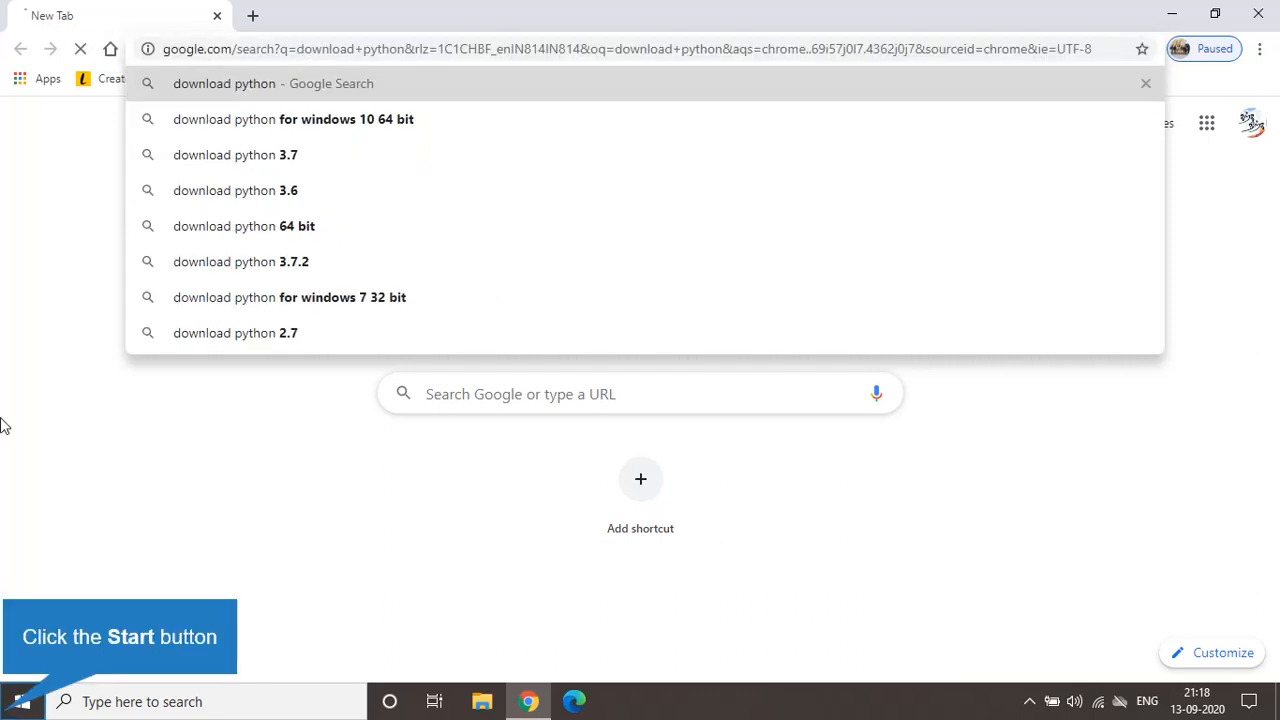
# Run the python command in a new Command Prompt to check for an existing installation, and minimize its window.
pyautogui.write('c')
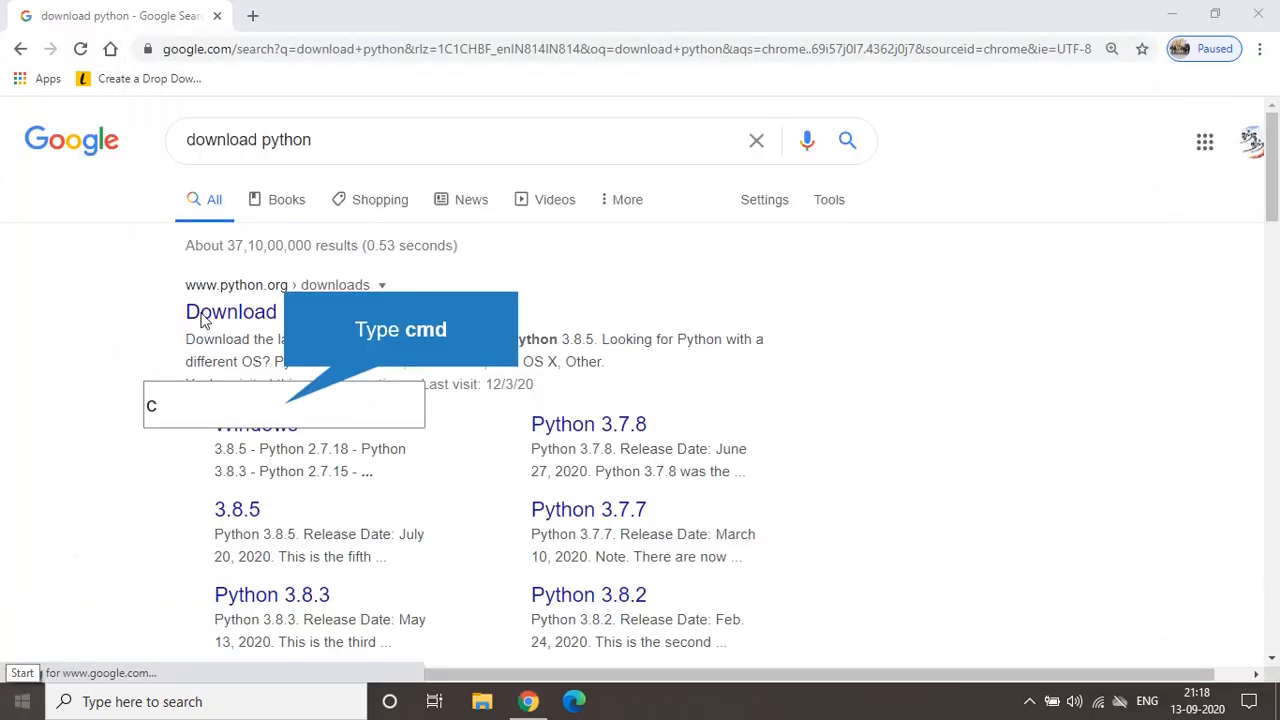
pyautogui.write('md')
pyautogui.press('Return')
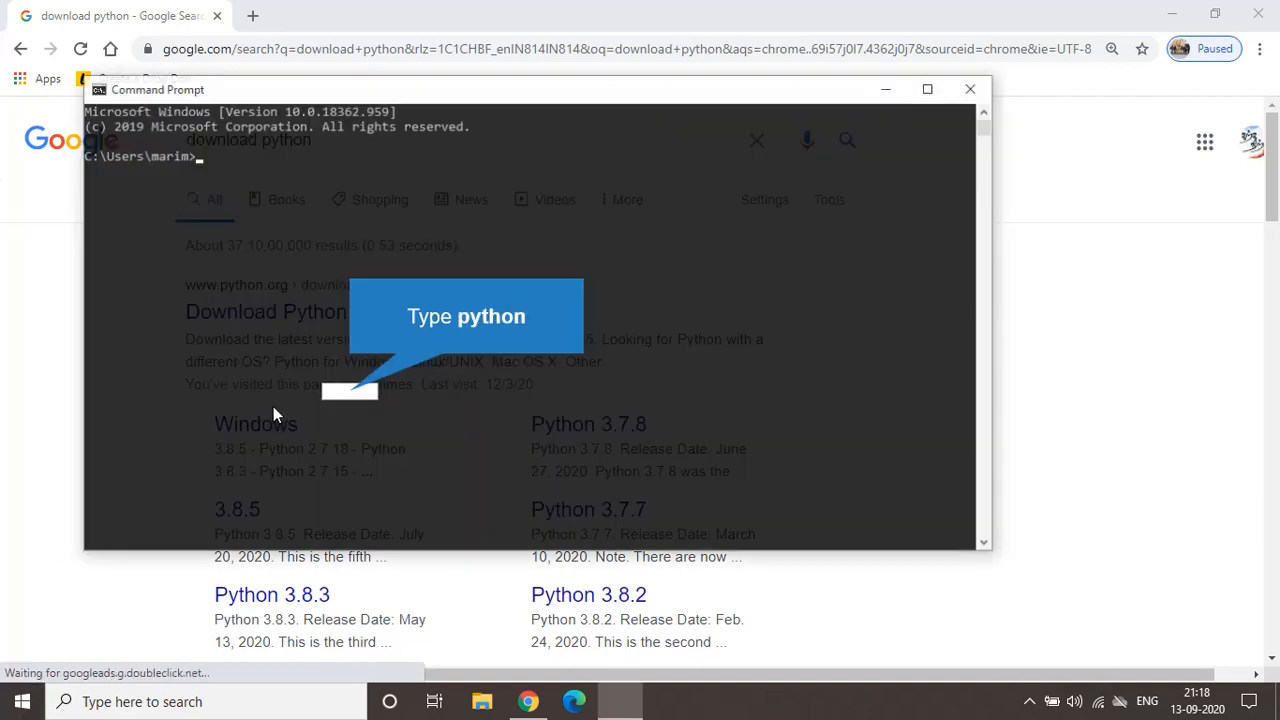
pyautogui.write('python')
pyautogui.press('Return')
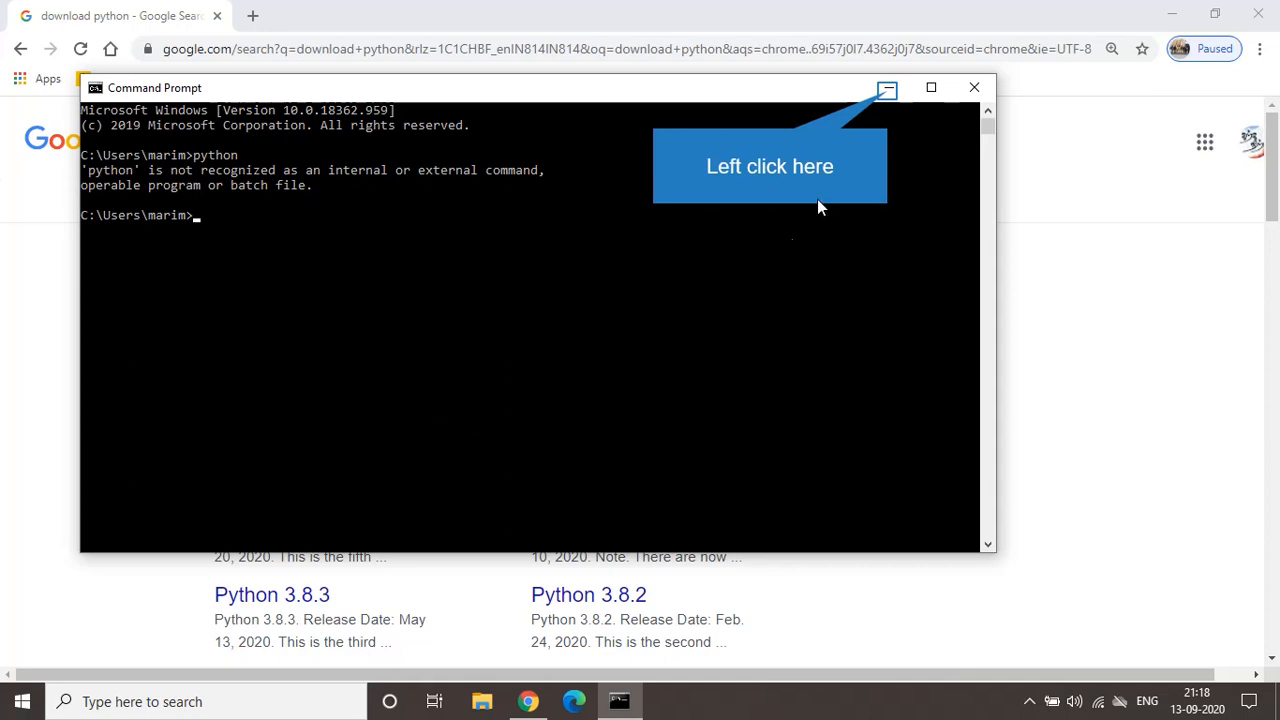
pyautogui.click(886, 91)
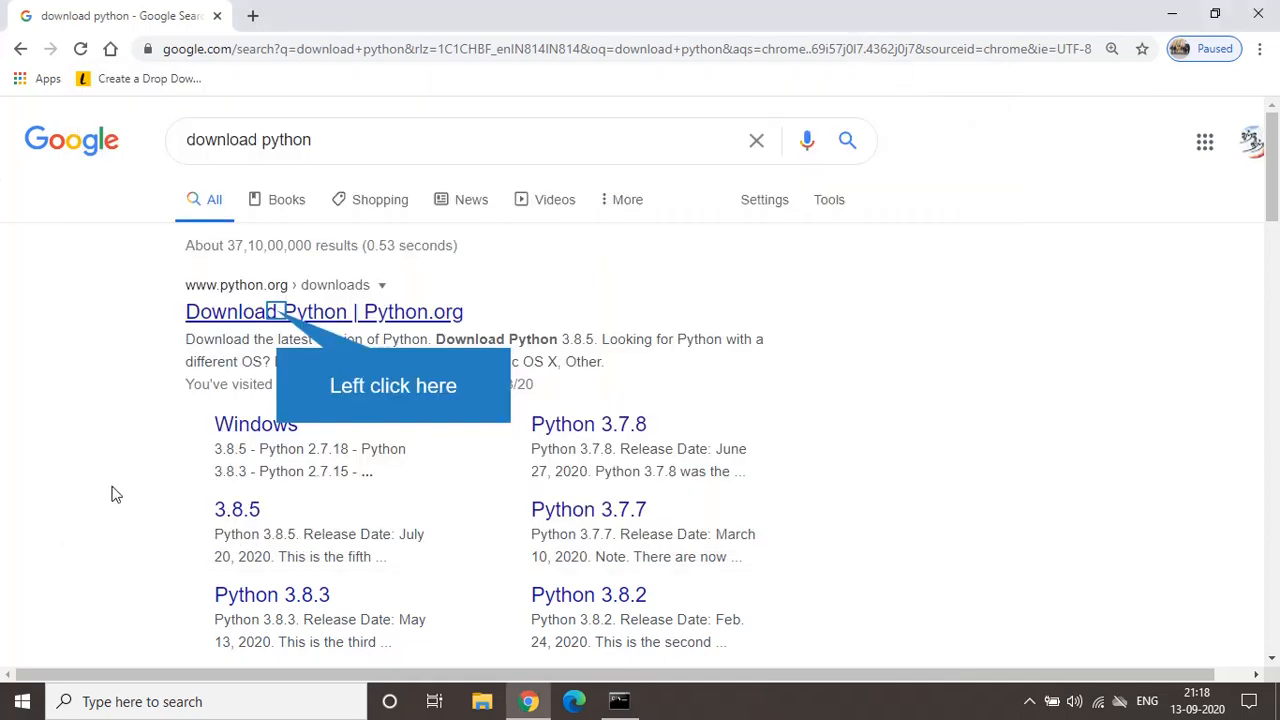
# Open the Download Python page on python.org and review the Active Python Releases table.
pyautogui.click(277, 314)
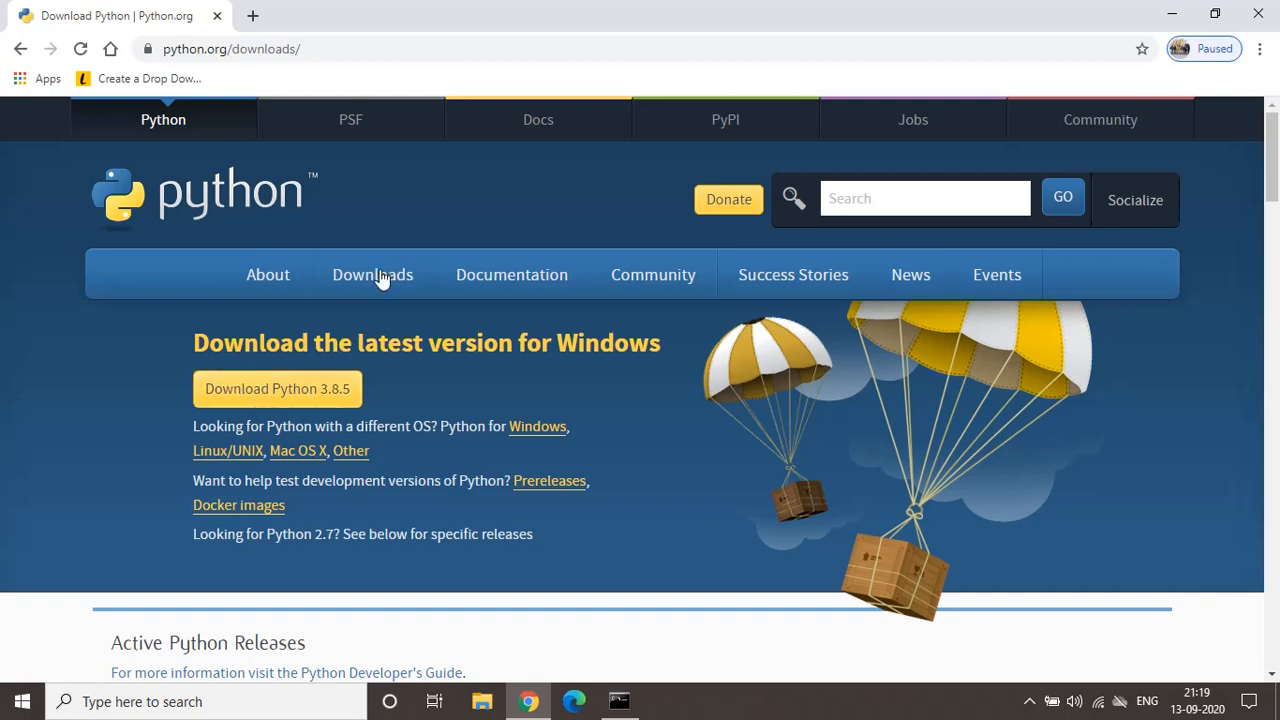
pyautogui.moveTo(383, 279)
pyautogui.scroll(-3, 560, 408)
pyautogui.scroll(3, 523, 390)
pyautogui.scroll(-2, 530, 395)
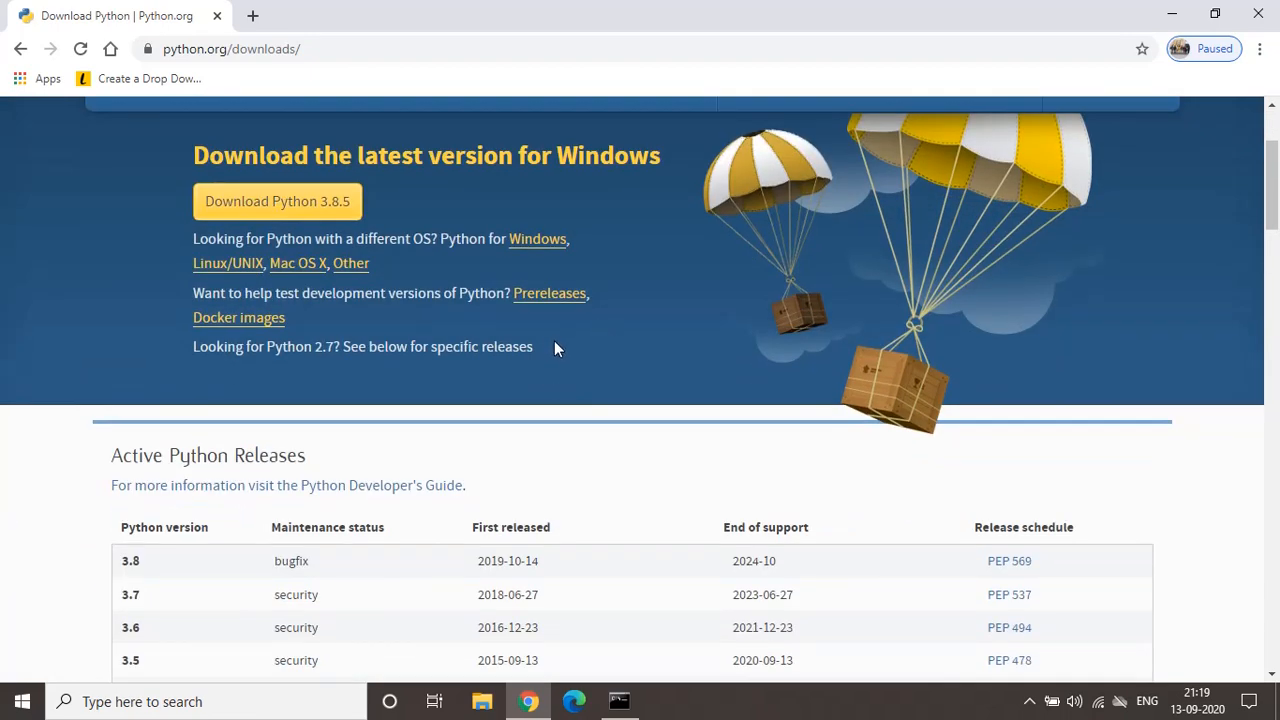
pyautogui.scroll(-2, 554, 340)
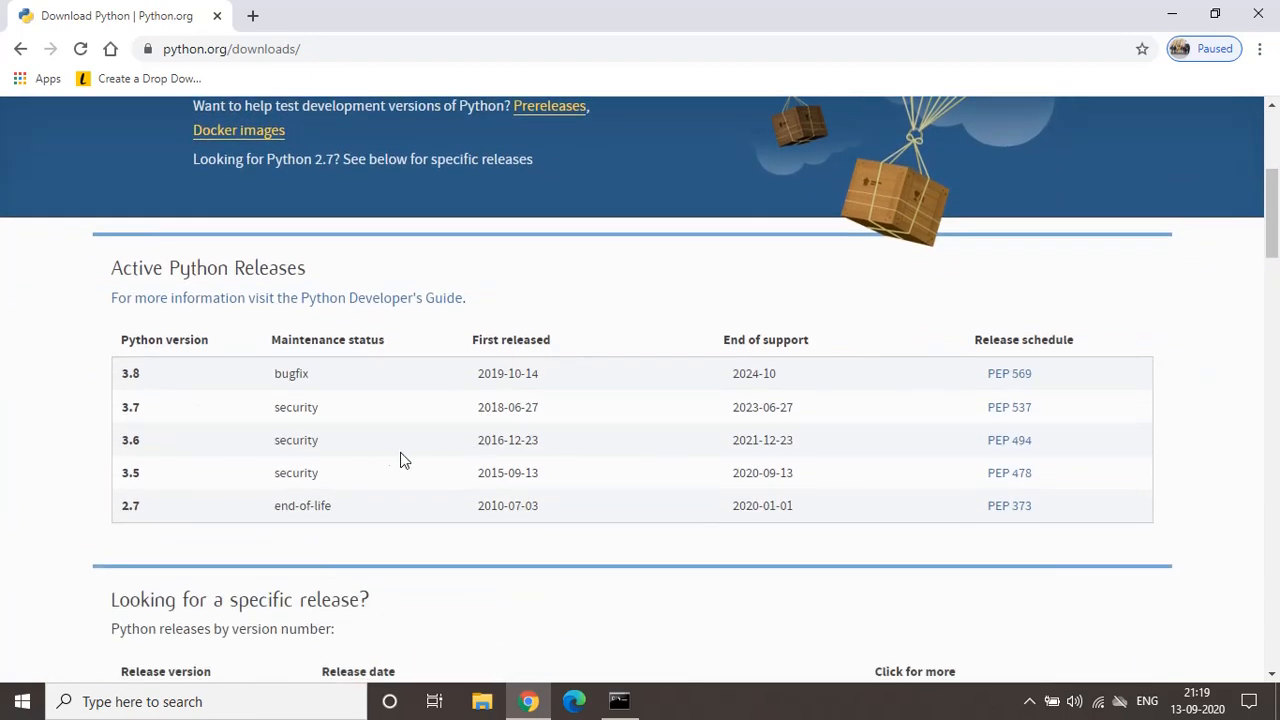
# Find Python 3.7.4 in the list of specific releases and open its release page.
pyautogui.scroll(-2, 194, 437)
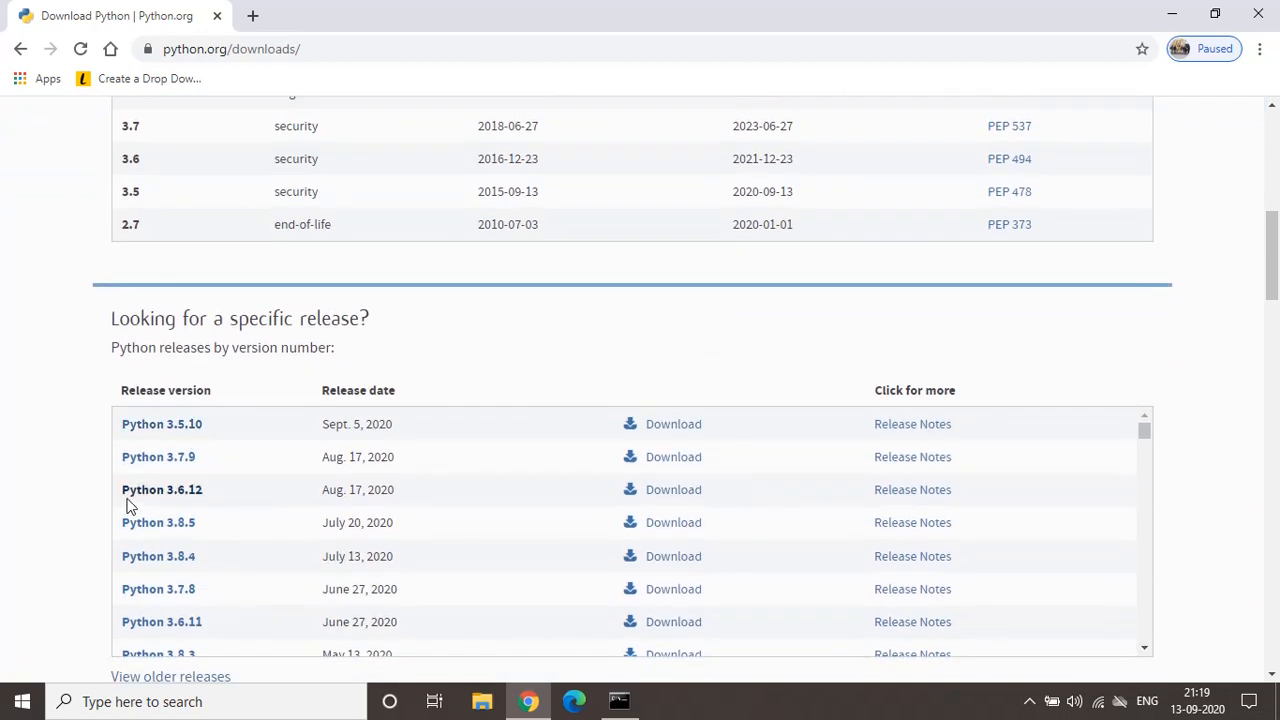
pyautogui.scroll(-2, 197, 477)
pyautogui.scroll(2, 189, 503)
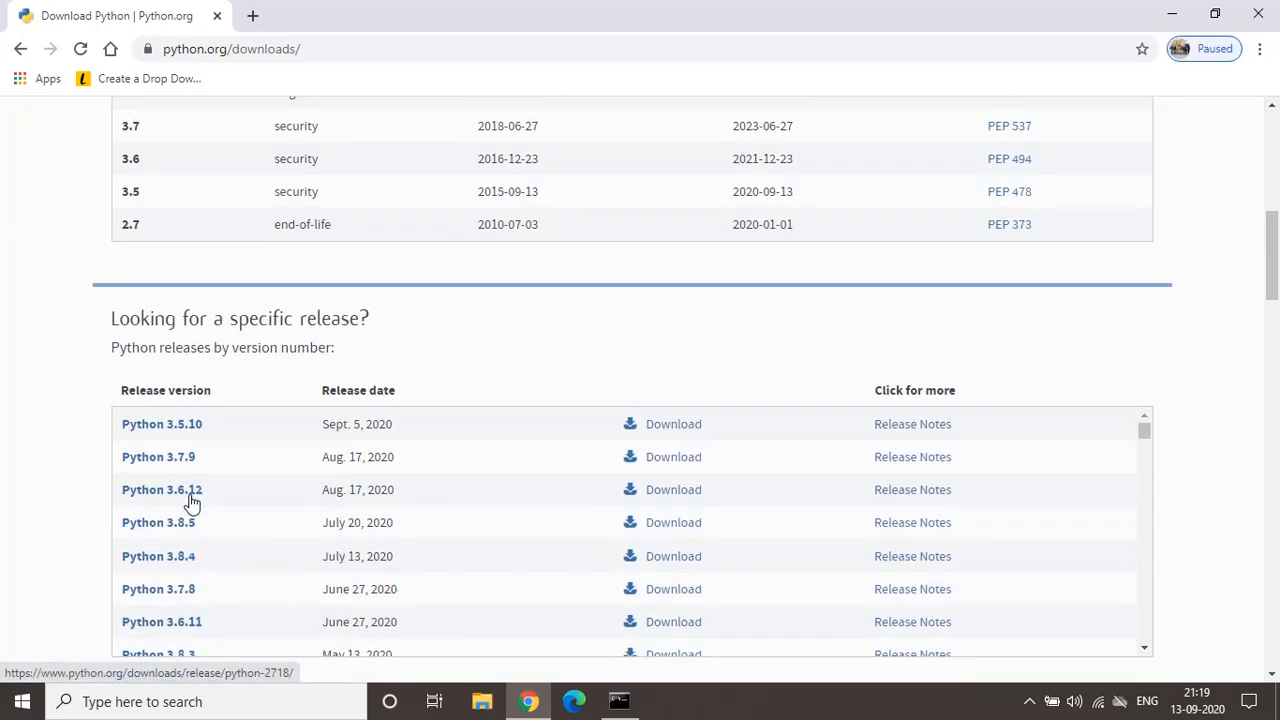
pyautogui.scroll(3, 246, 529)
pyautogui.scroll(-3, 242, 610)
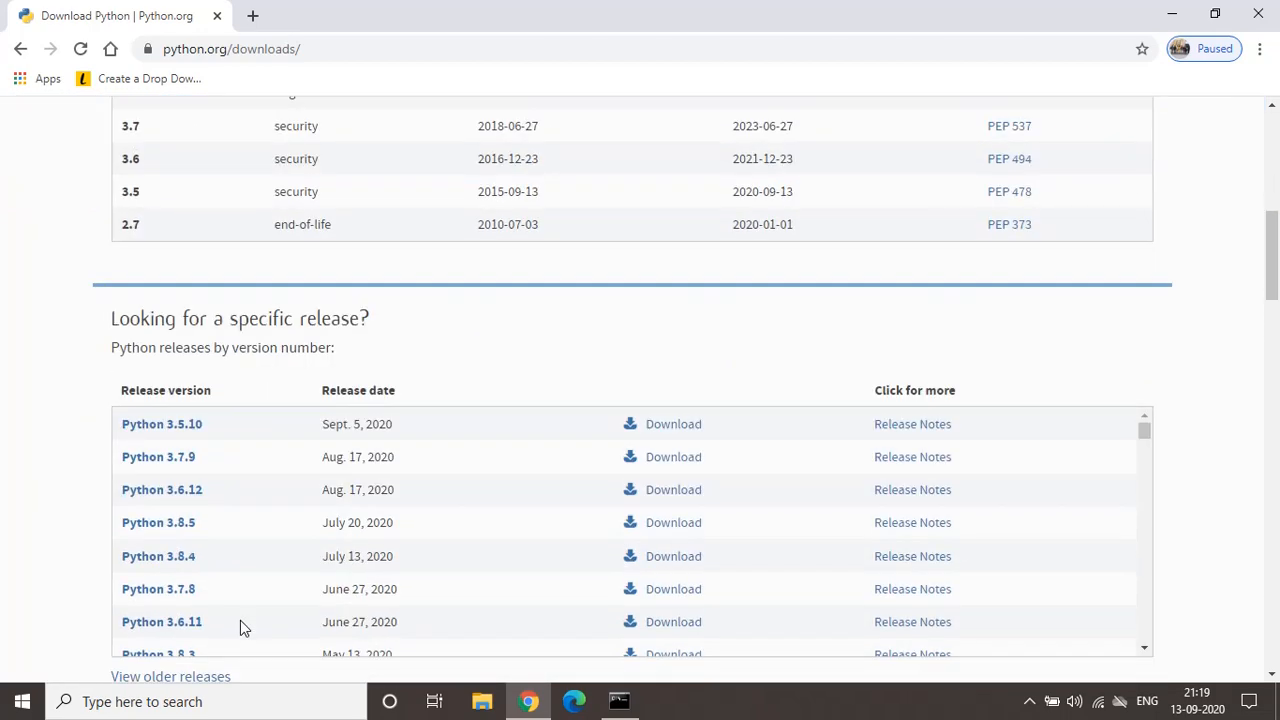
pyautogui.scroll(-2, 234, 577)
pyautogui.scroll(-4, 231, 577)
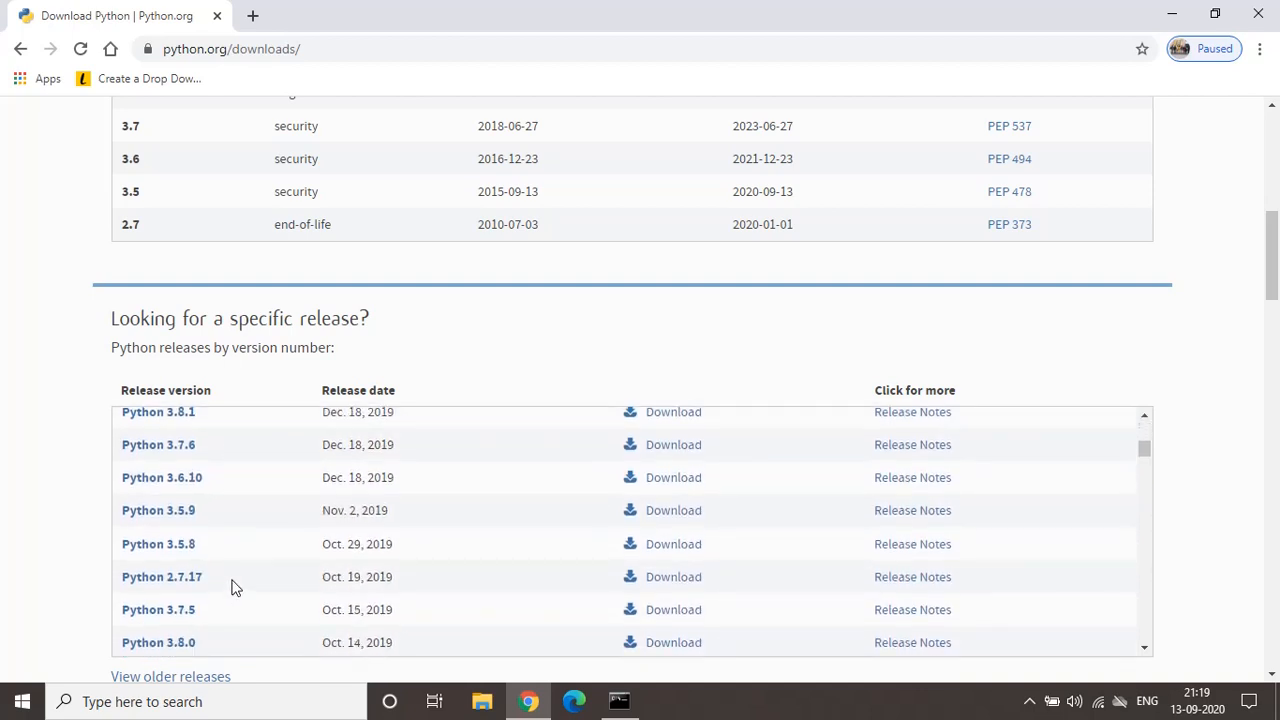
pyautogui.scroll(-3, 227, 590)
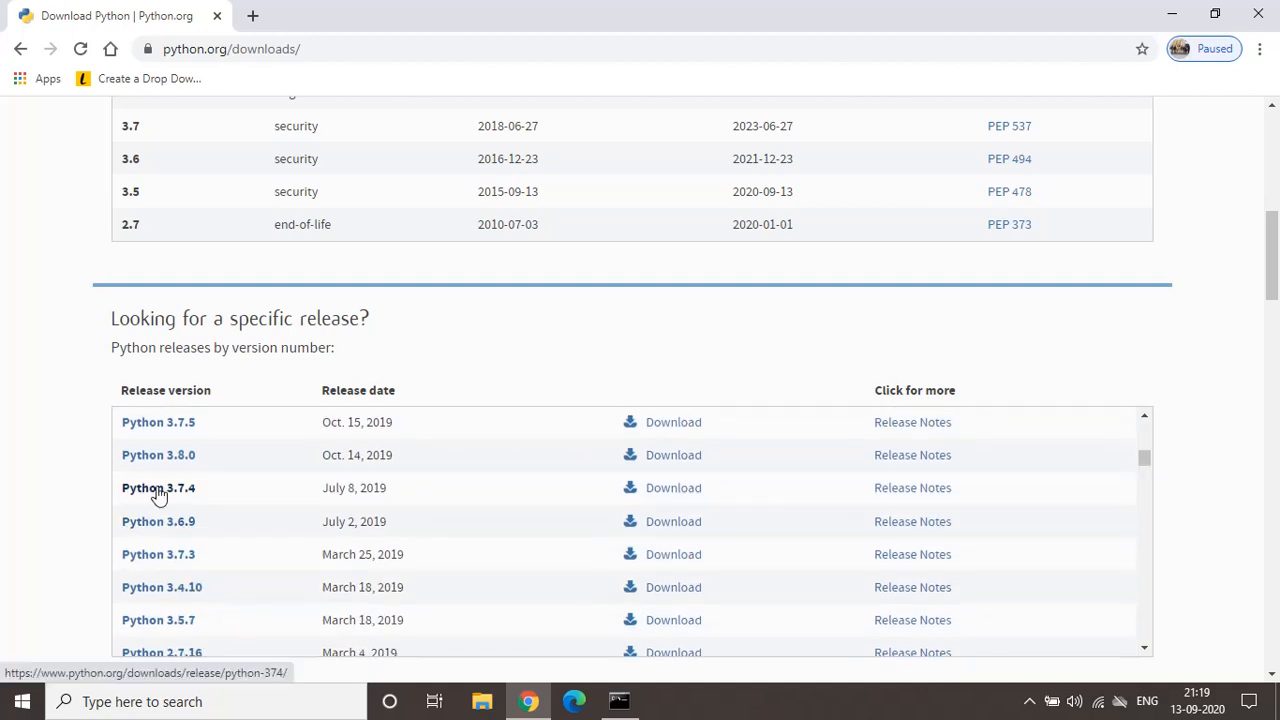
pyautogui.press('Home')
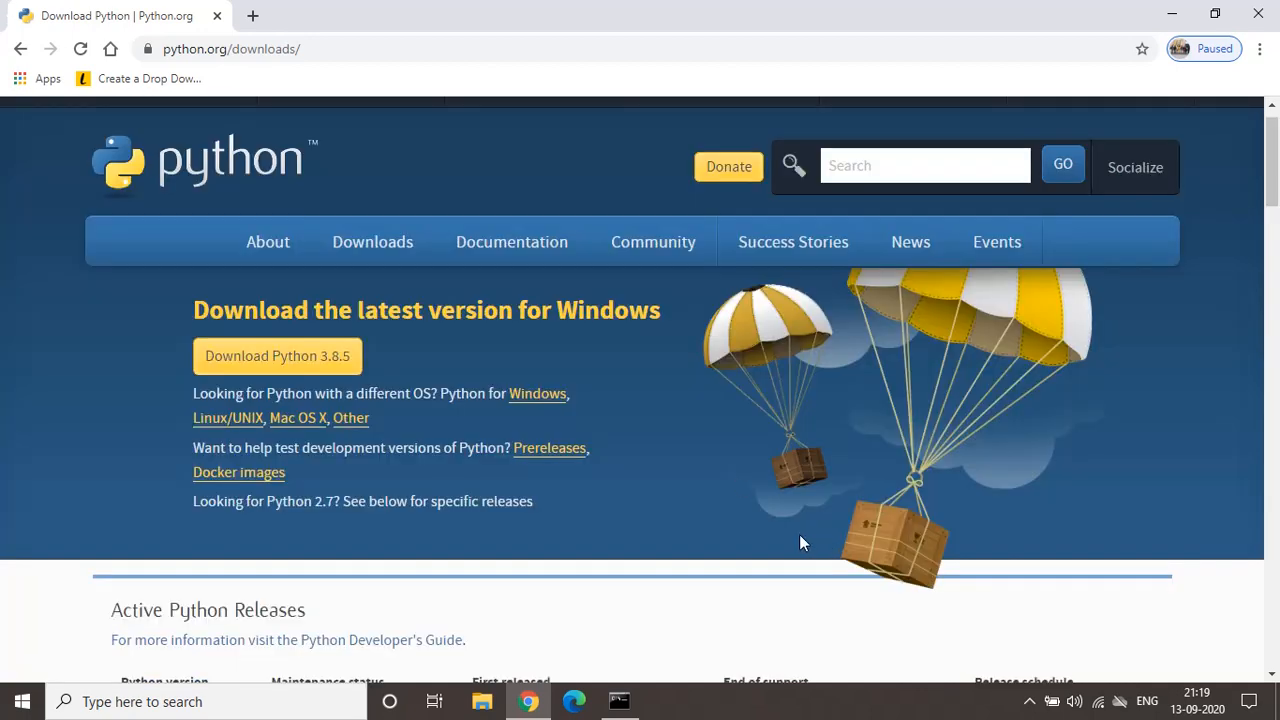
# Examine the Python 3.7.4 release notes and the available installers in its Files table.
pyautogui.scroll(-10, 467, 531)
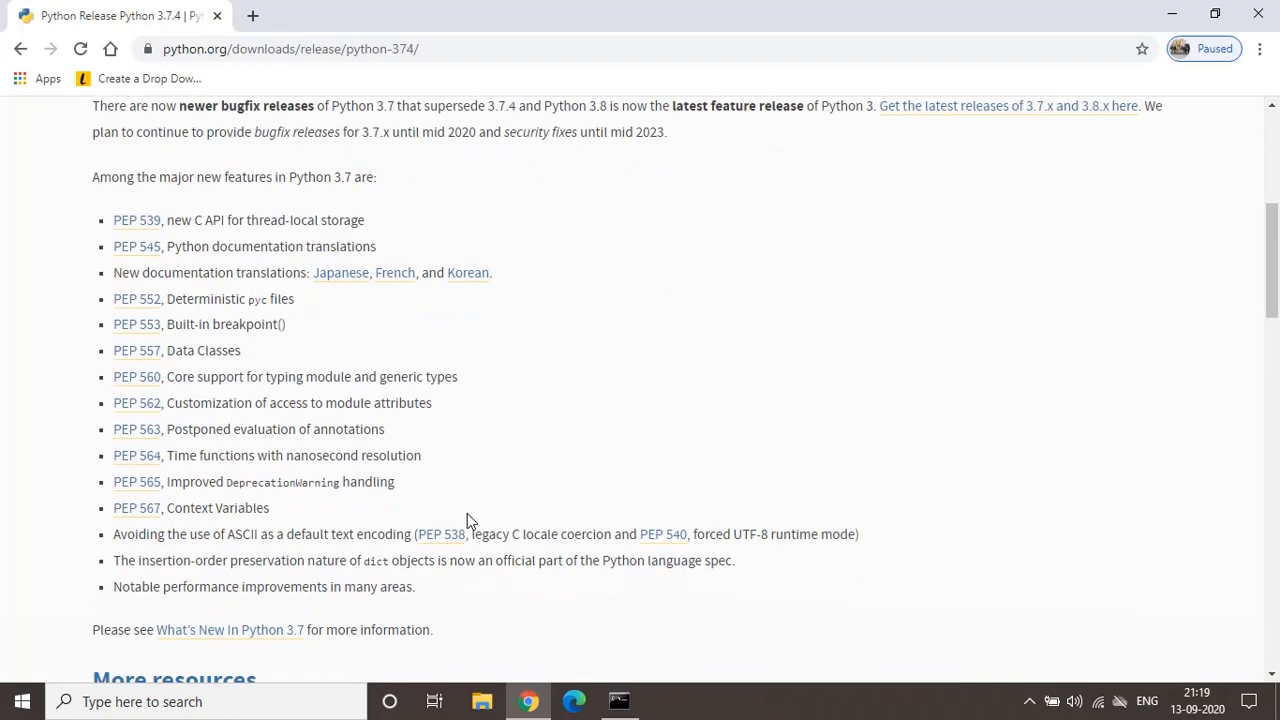
pyautogui.scroll(-3, 464, 516)
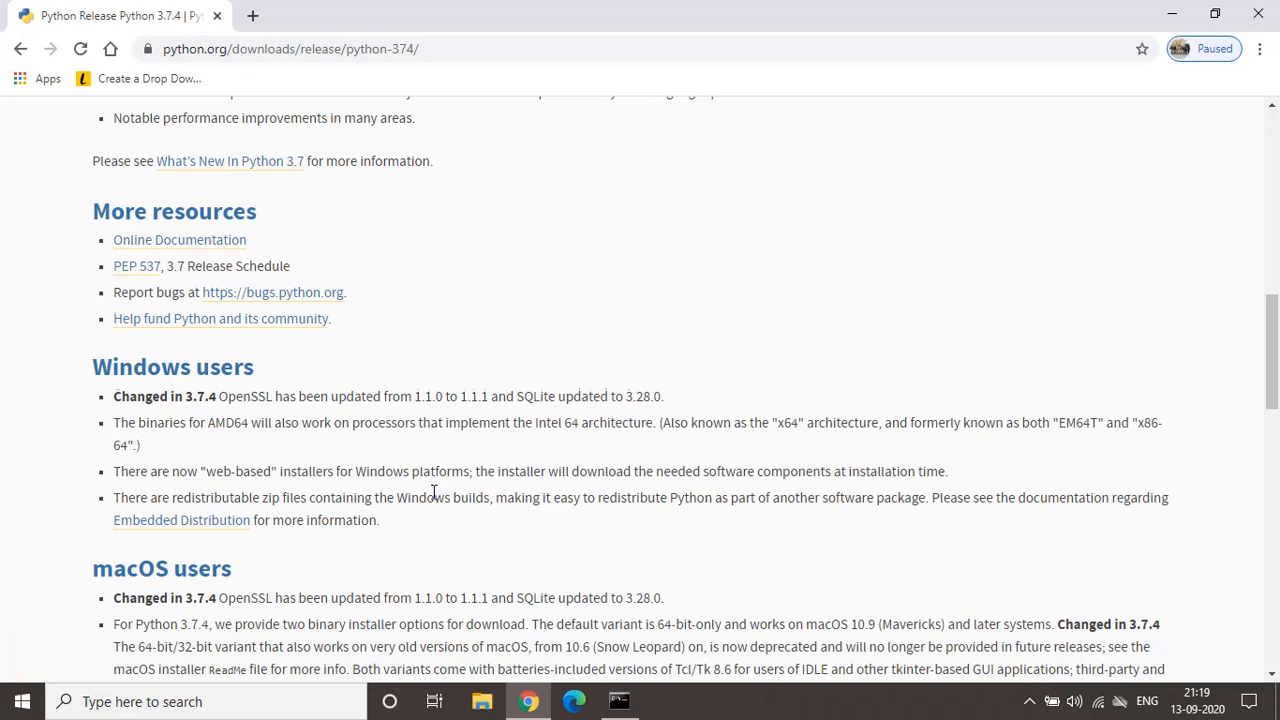
pyautogui.scroll(-3, 433, 492)
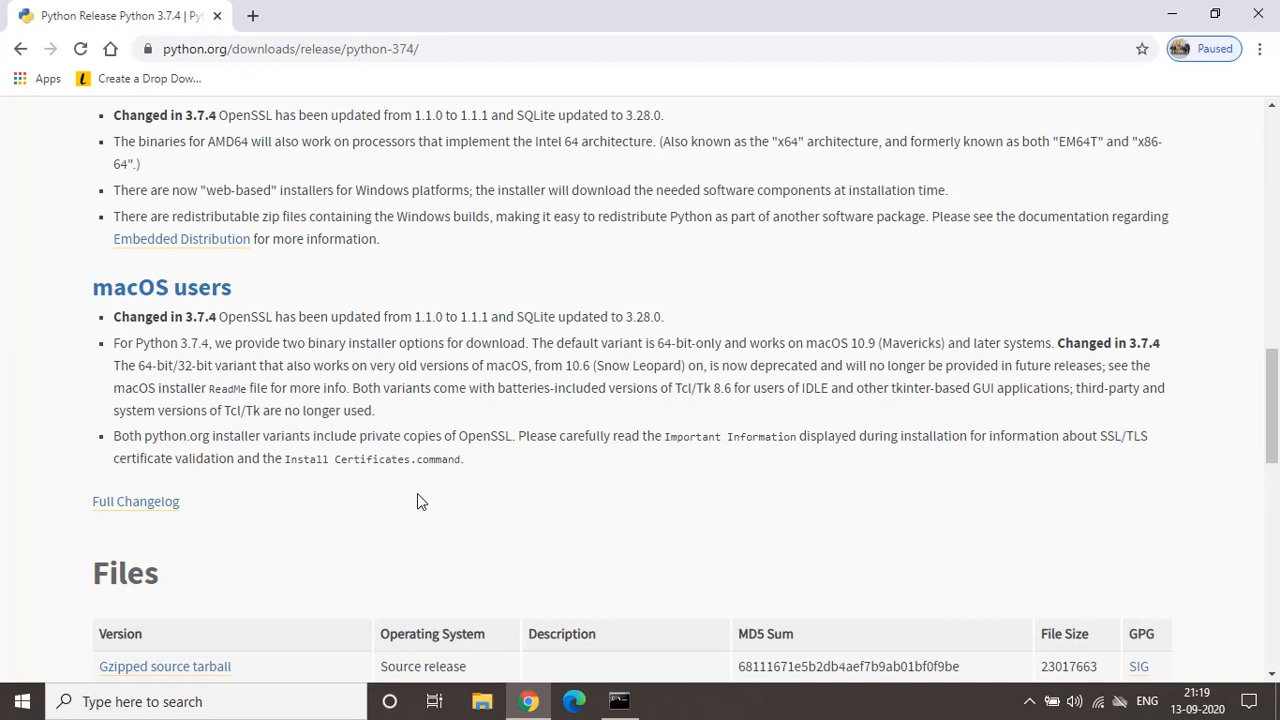
pyautogui.scroll(-2, 417, 493)
pyautogui.scroll(15, 423, 470)
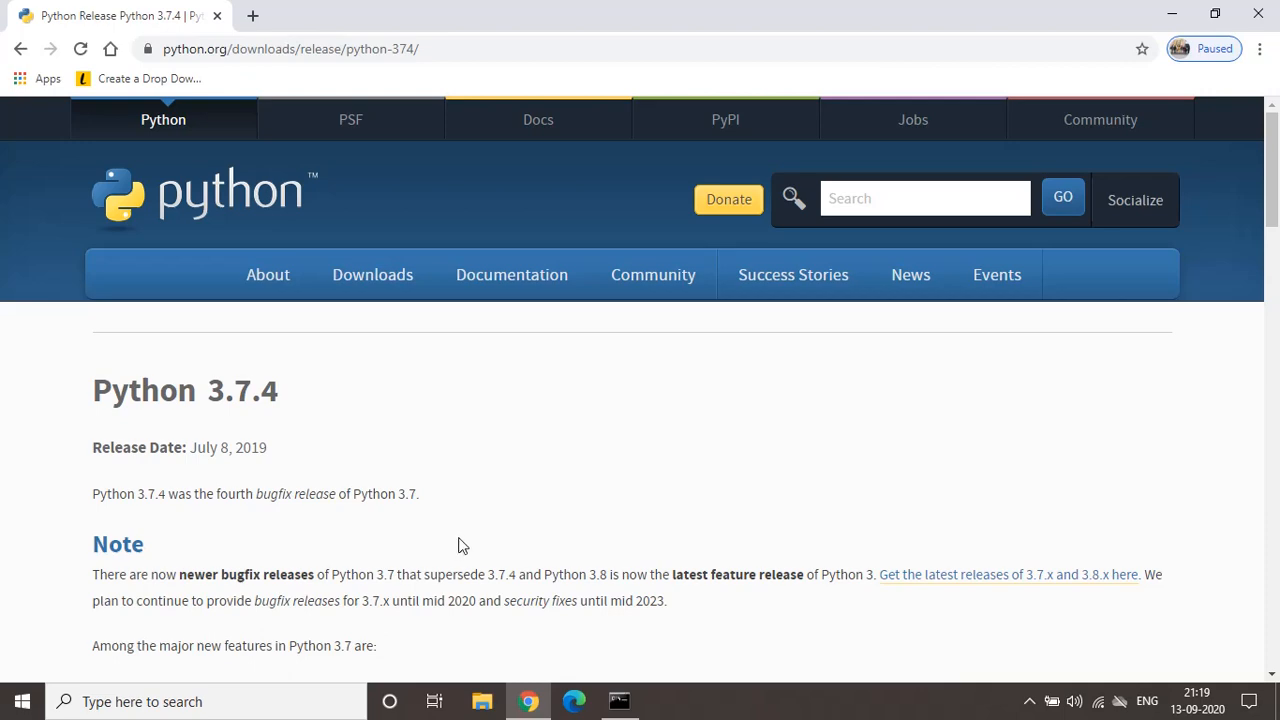
pyautogui.scroll(-3, 462, 550)
pyautogui.scroll(-15, 460, 567)
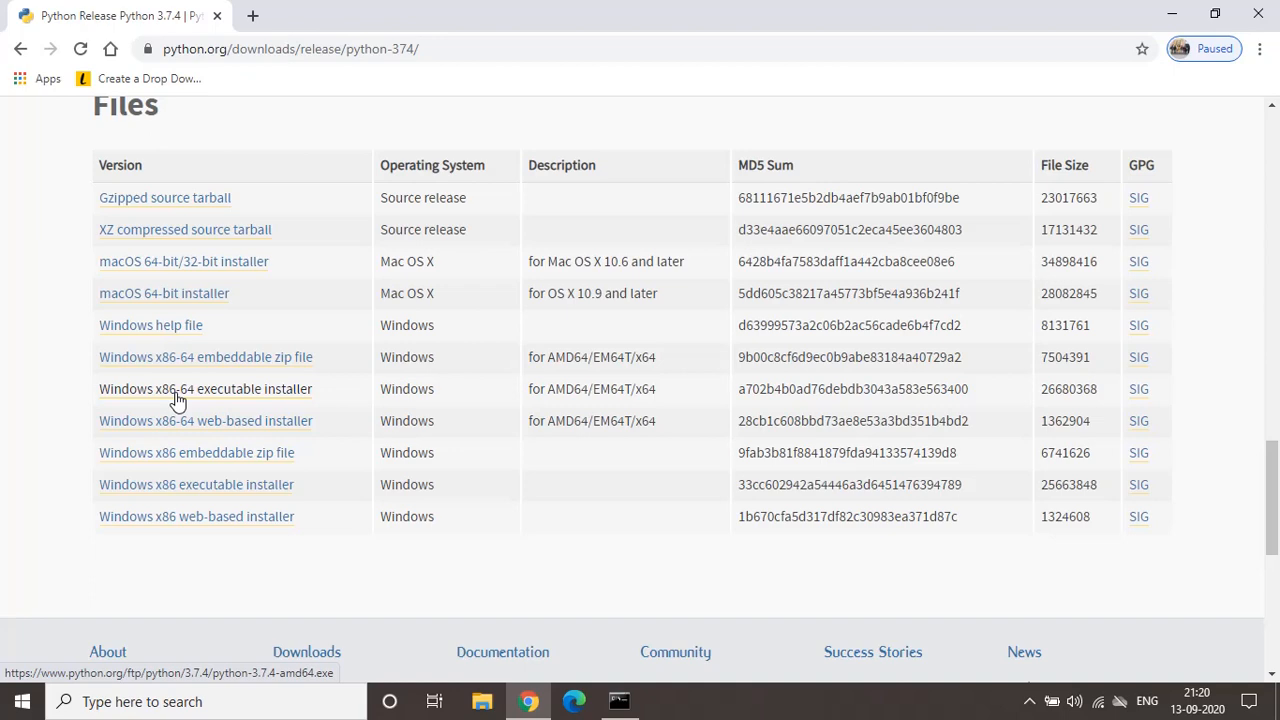
# Open the properties of This PC to check the Windows system type, and close the System window.
pyautogui.click(22, 701)
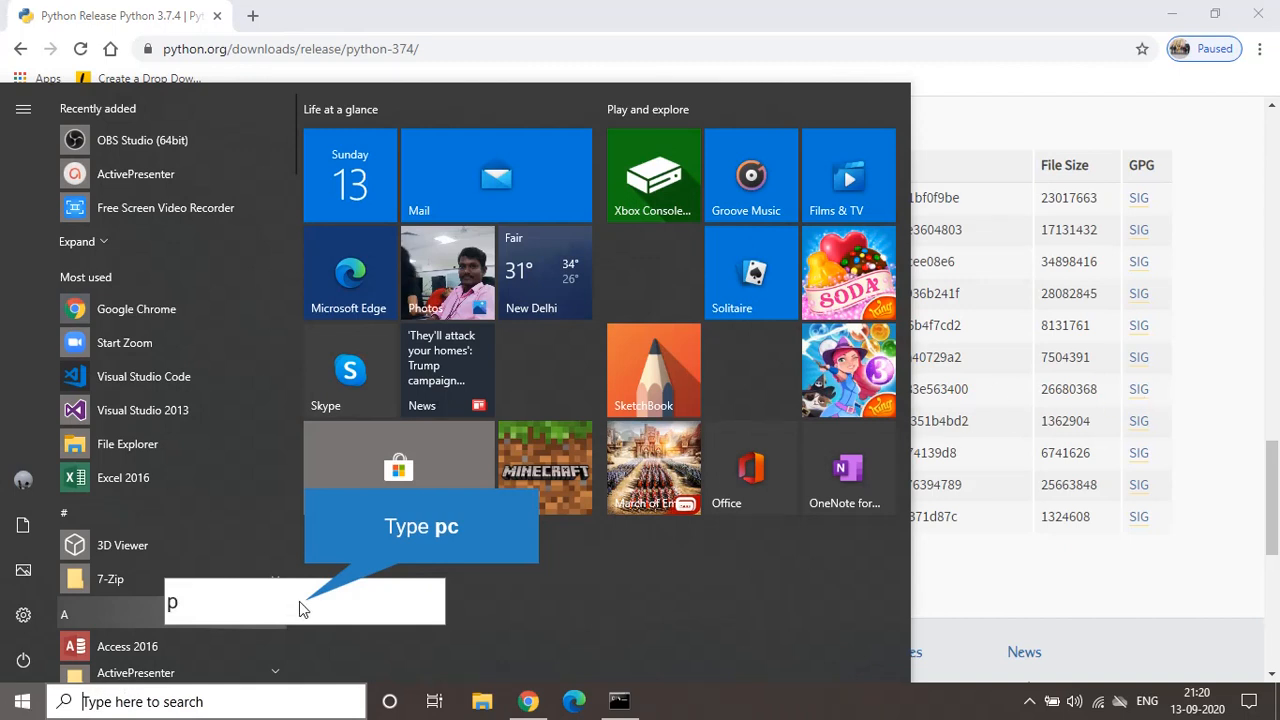
pyautogui.write('pc')
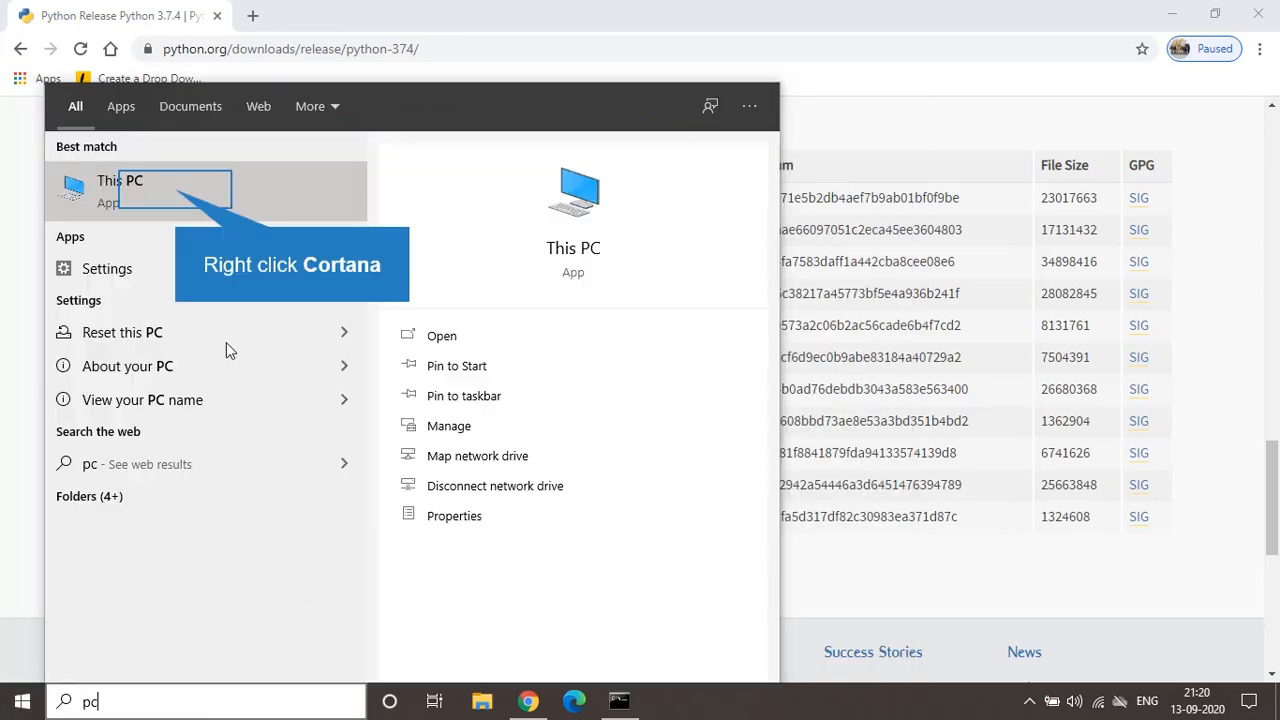
pyautogui.rightClick(175, 191)
pyautogui.click(216, 362)
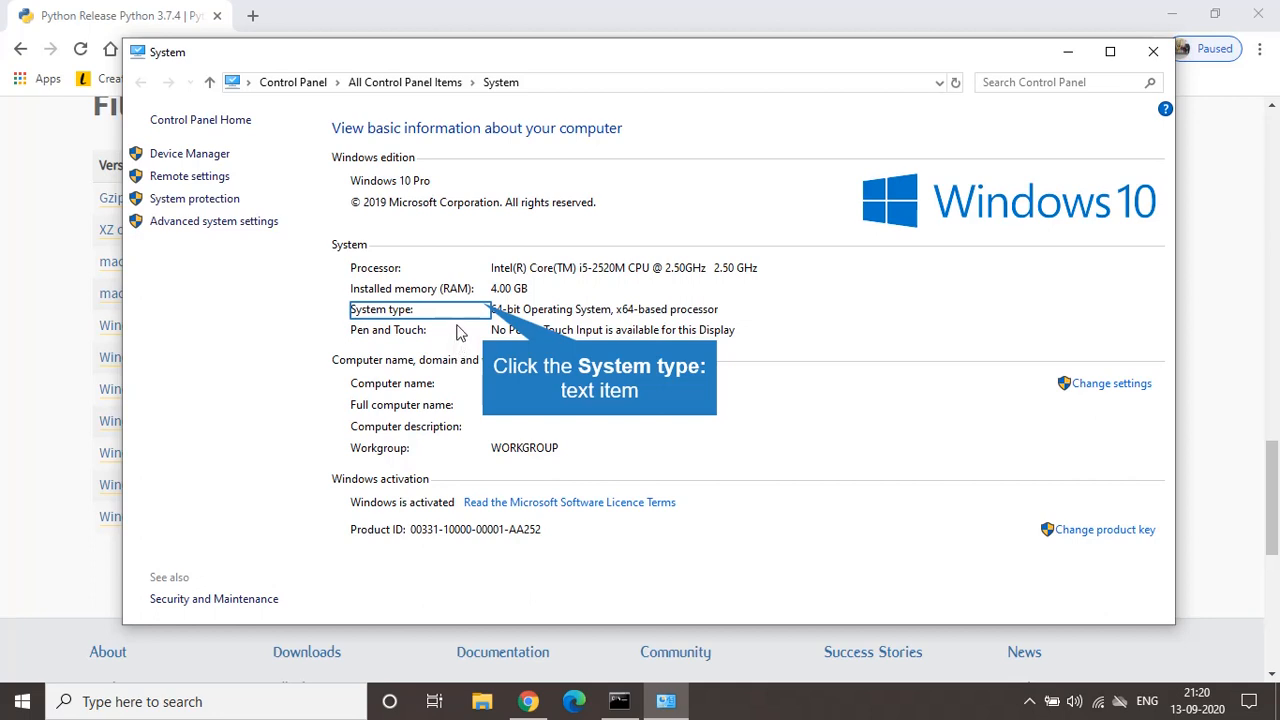
pyautogui.click(486, 311)
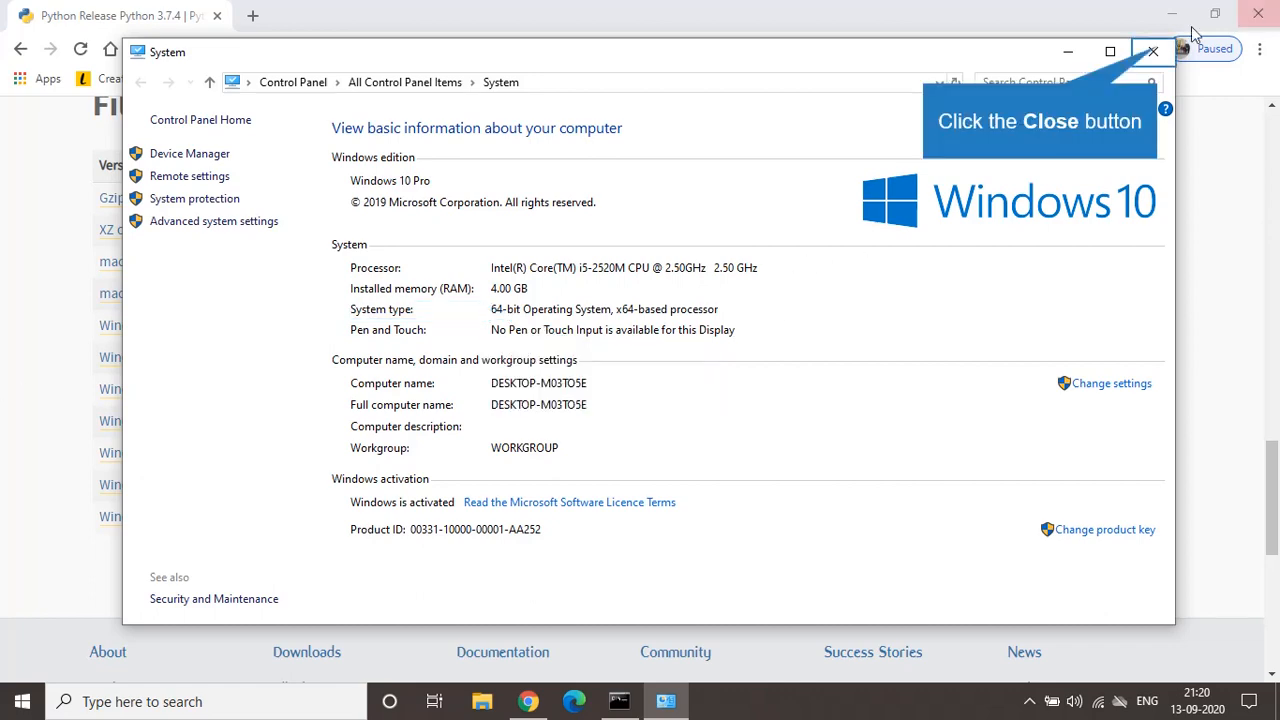
pyautogui.click(1153, 52)
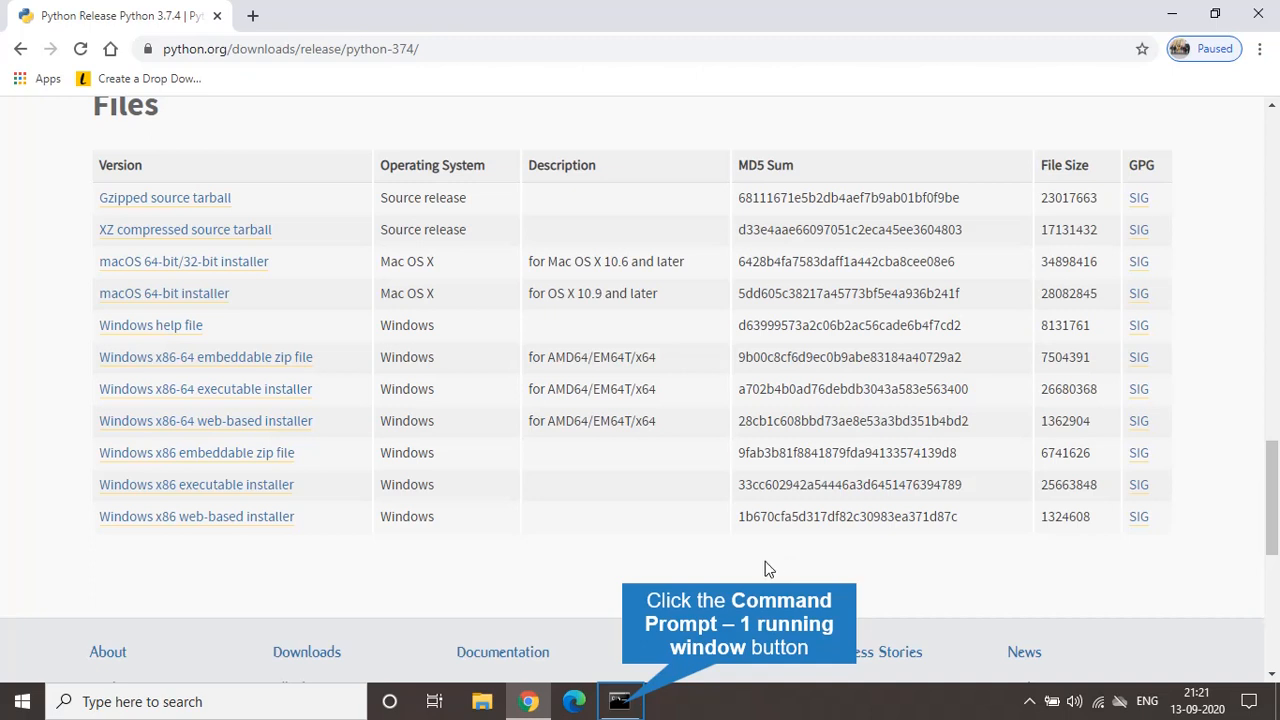
# Download the Windows x86-64 executable installer for Python 3.7.4 and launch it.
pyautogui.click(620, 703)
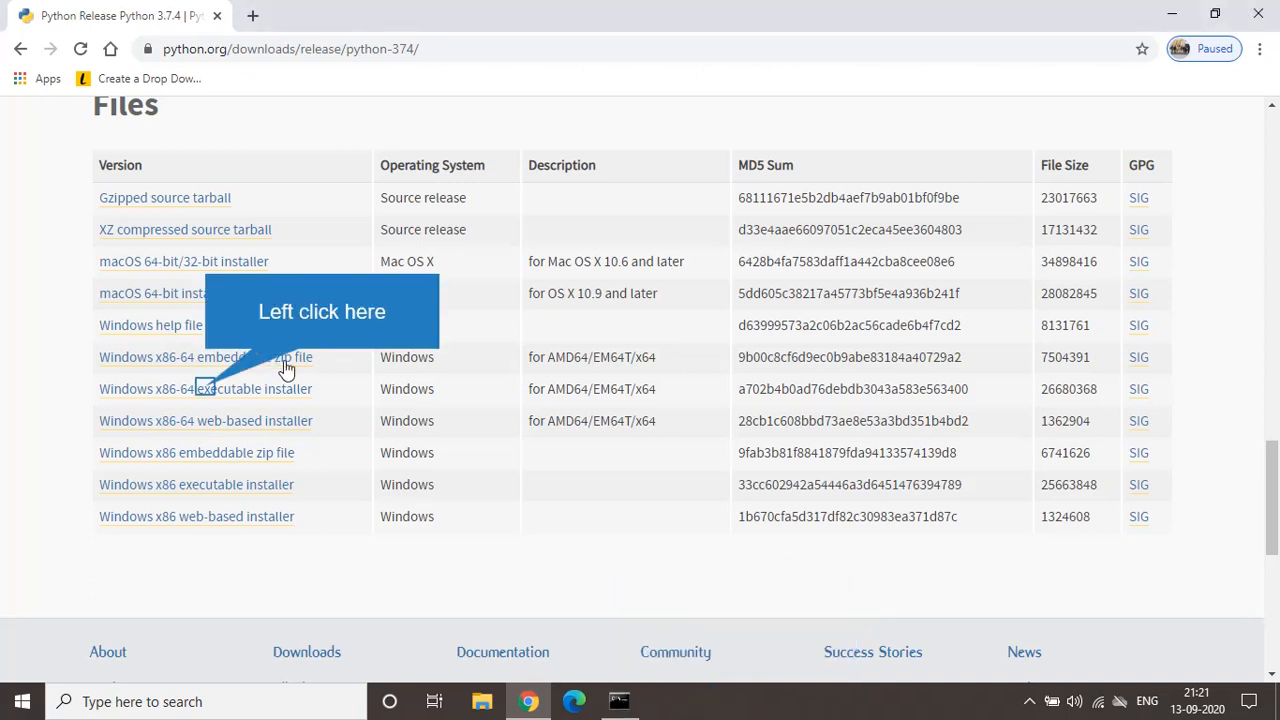
pyautogui.click(206, 389)
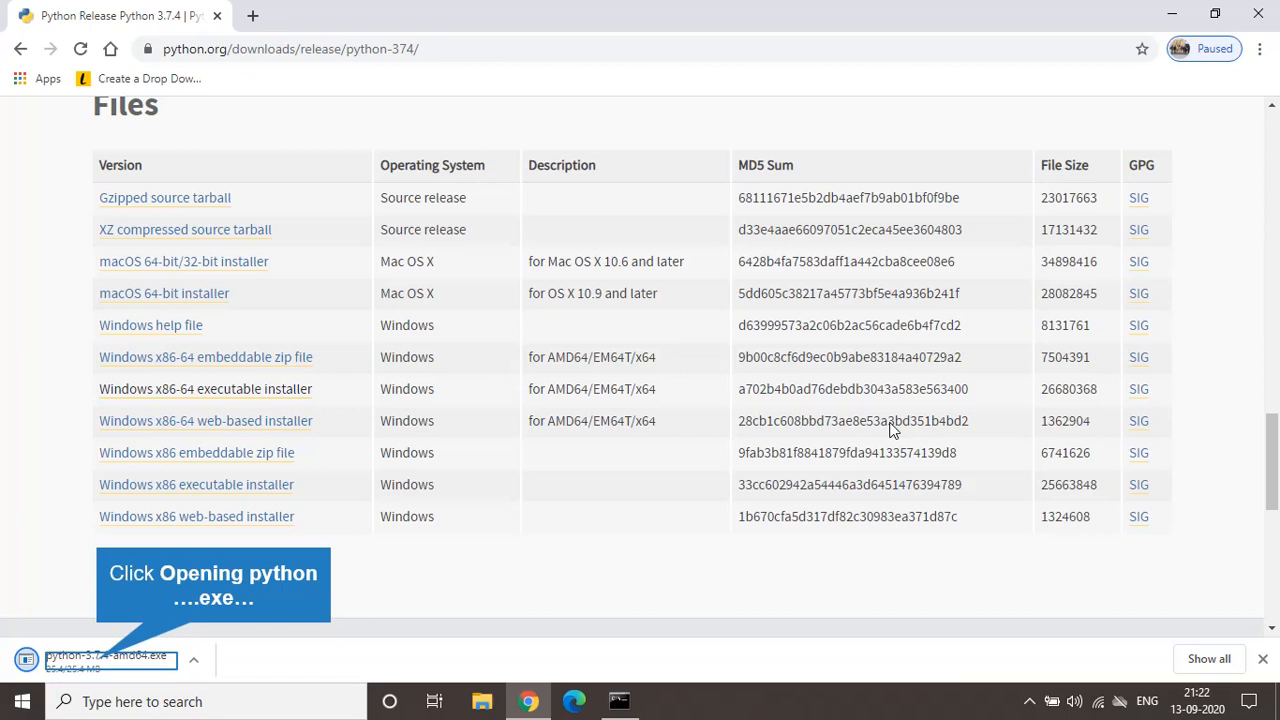
pyautogui.click(104, 662)
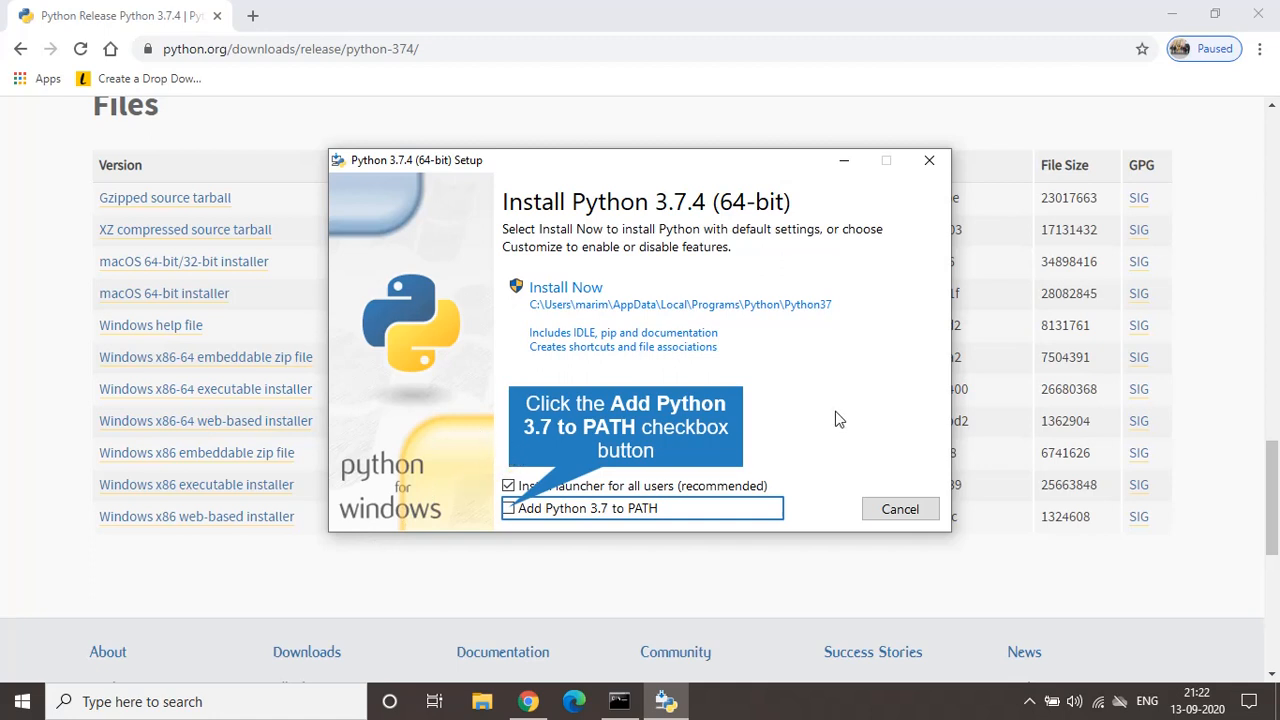
# Enable adding Python 3.7 to PATH in the installer, and briefly review the earlier python command in Command Prompt.
pyautogui.click(509, 509)
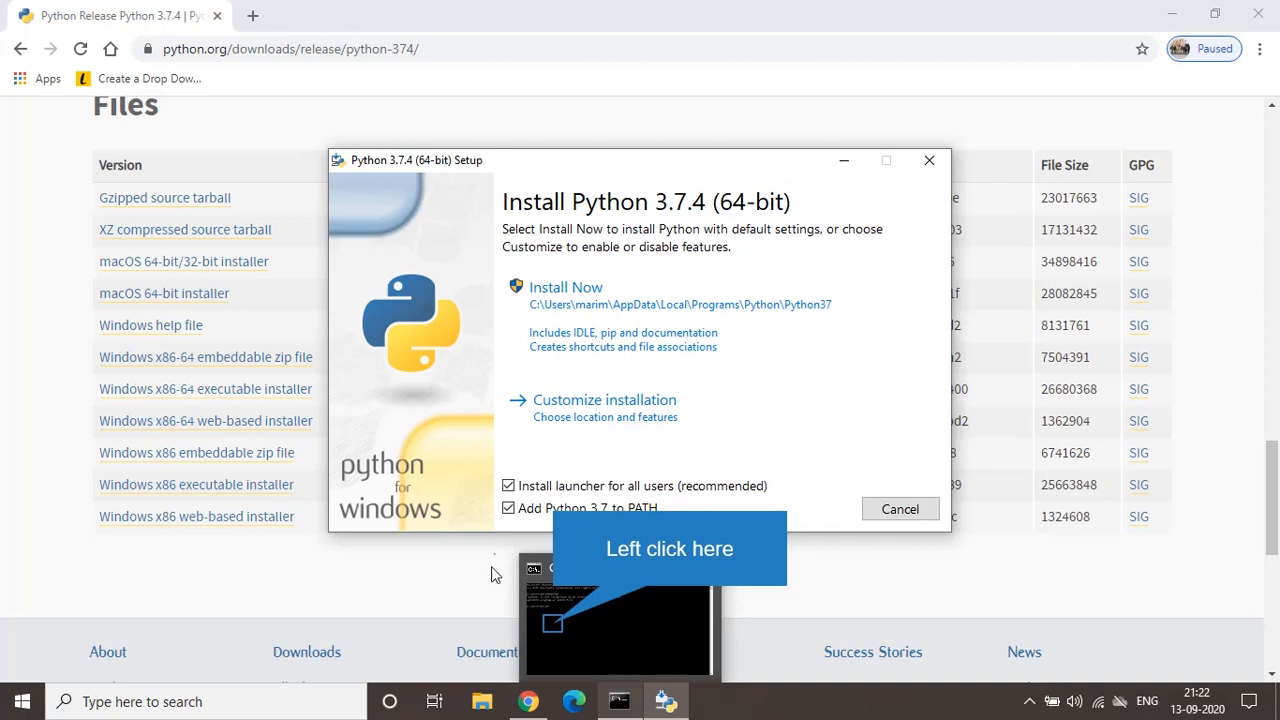
pyautogui.click(509, 510)
pyautogui.click(572, 653)
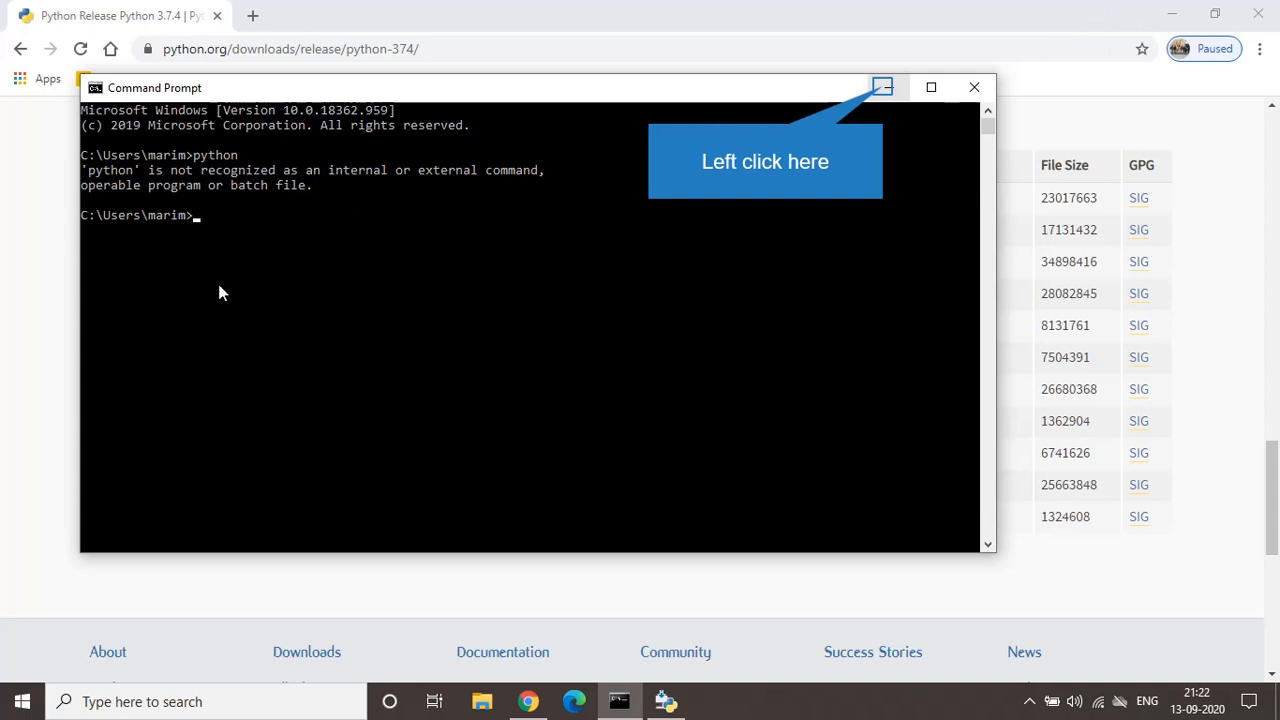
pyautogui.click(882, 87)
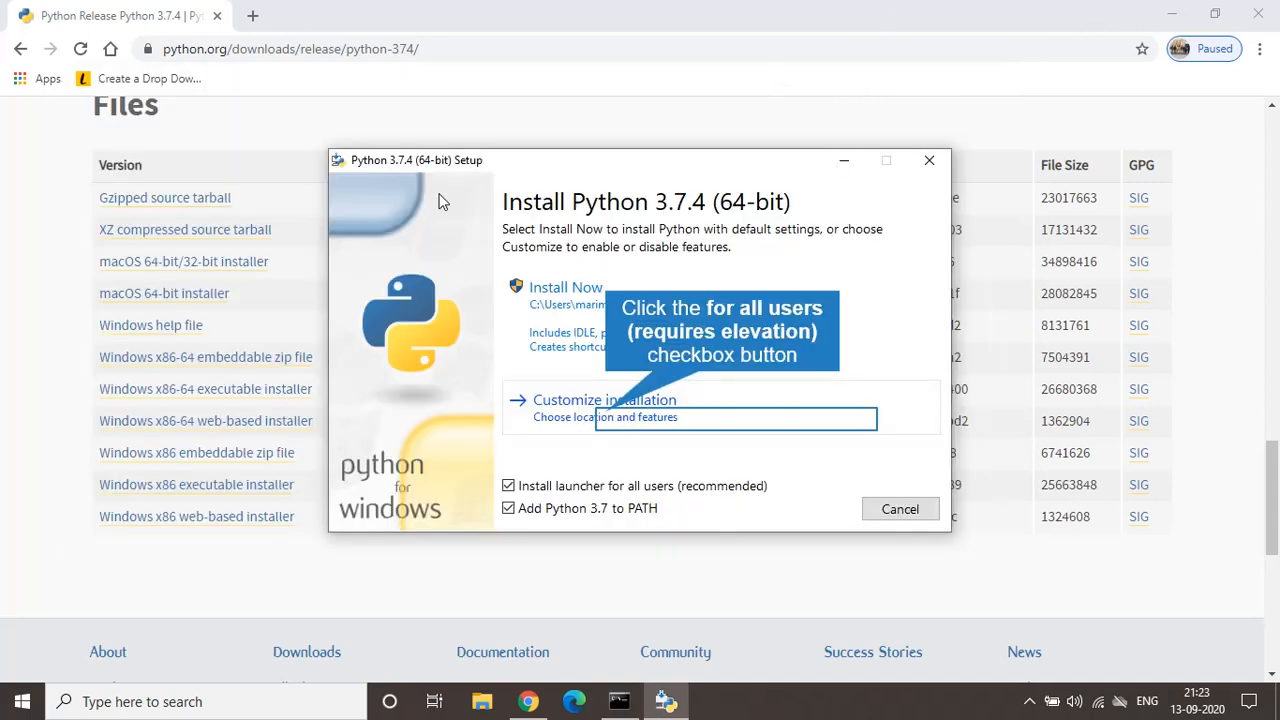
# Choose the customized installation, accept the default optional features, and enable Install for all users in the advanced options.
pyautogui.click(607, 410)
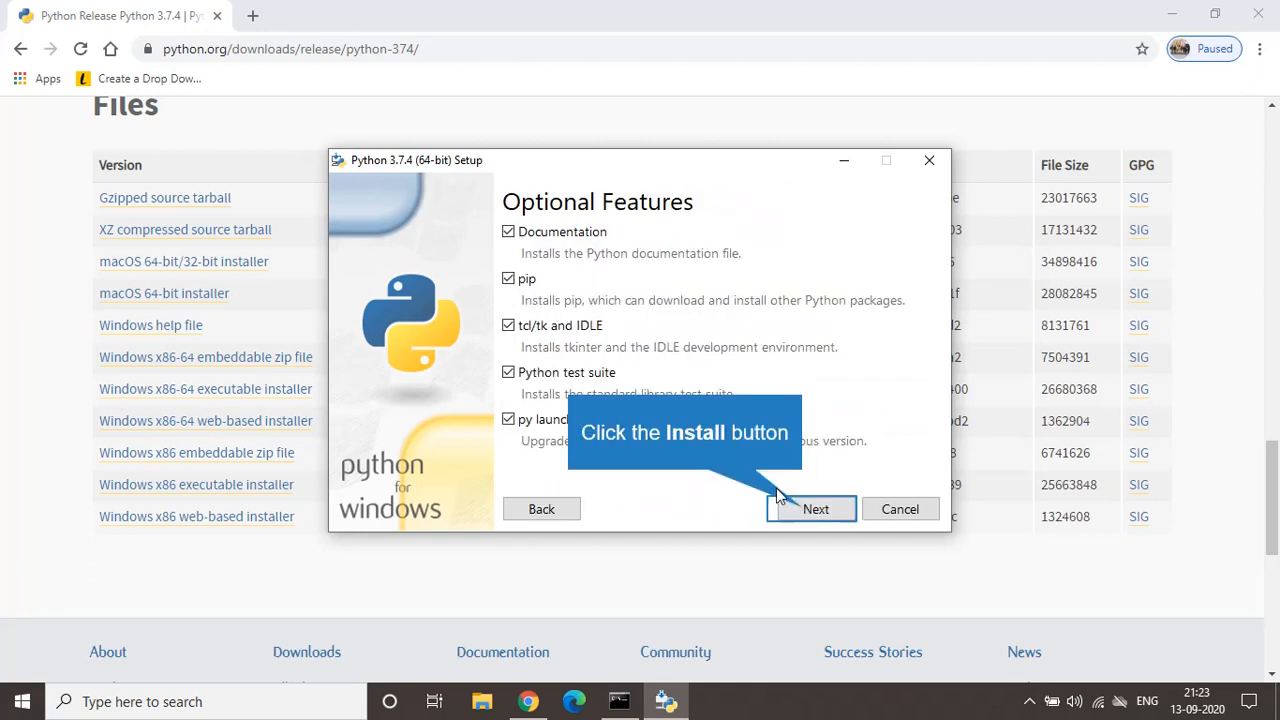
pyautogui.click(808, 510)
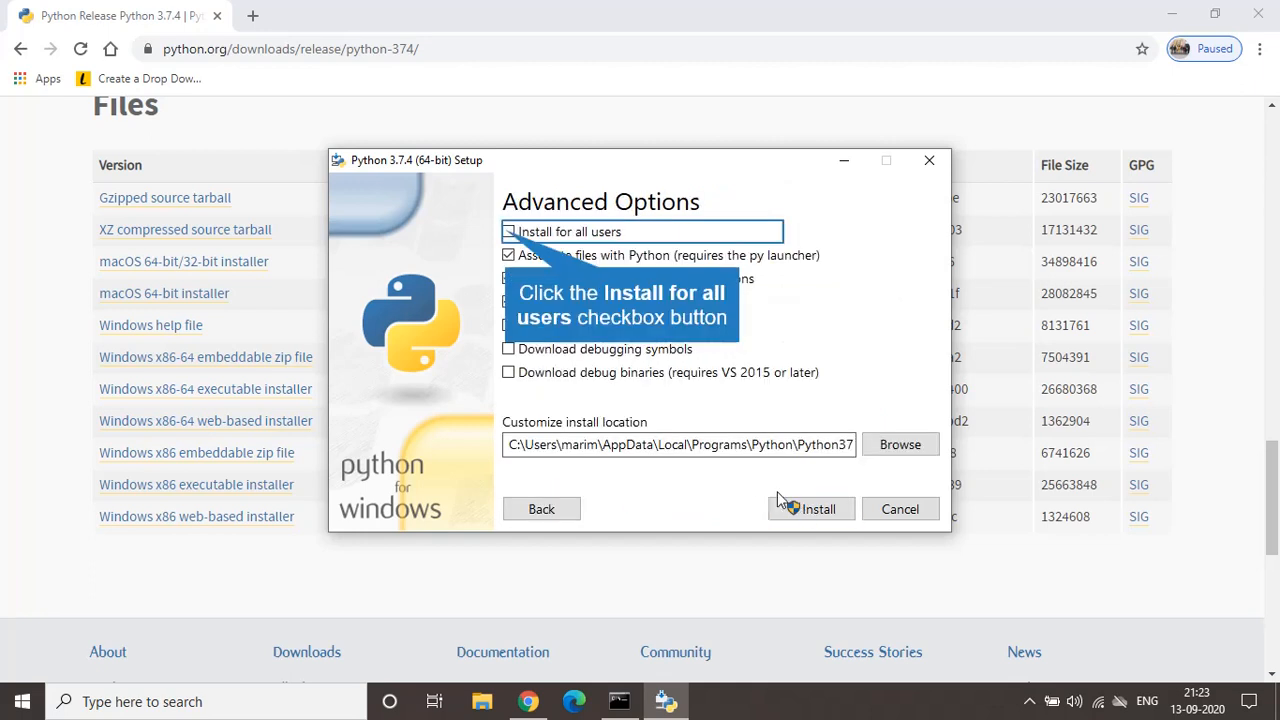
pyautogui.click(509, 236)
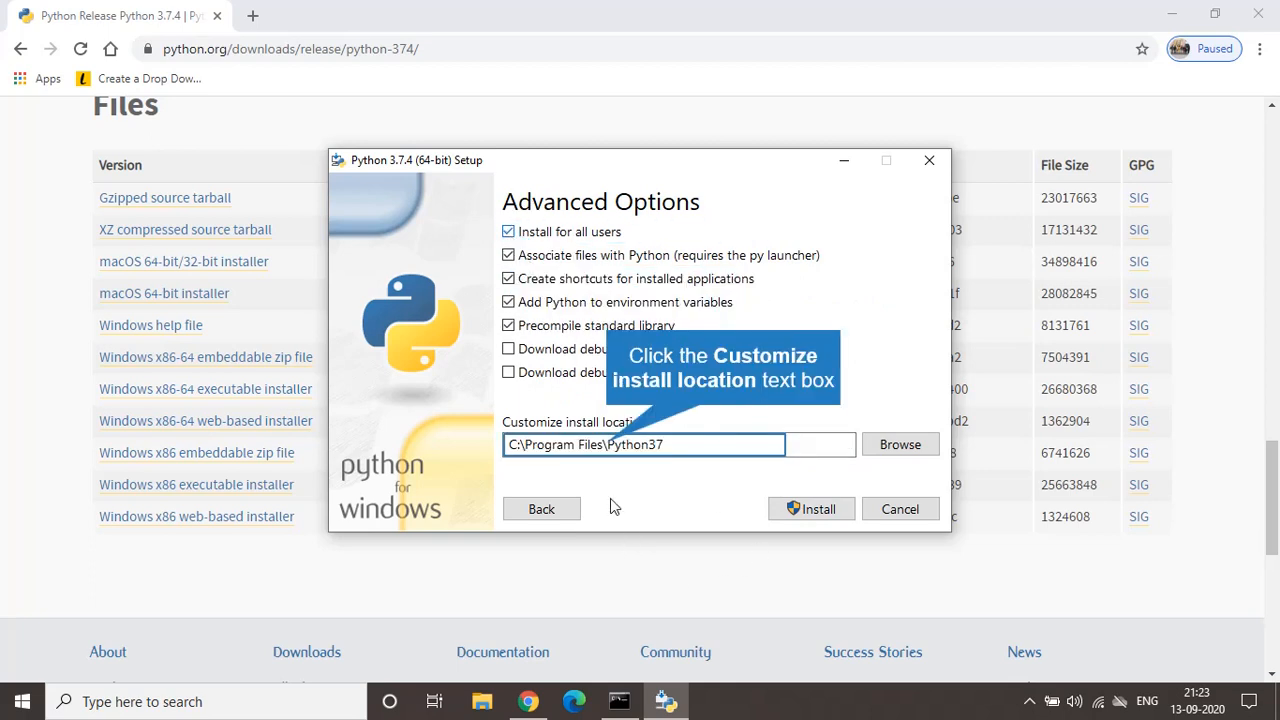
# Set the install location to C:\Python37, install Python there, and close the setup window once it completes.
pyautogui.moveTo(608, 446); pyautogui.dragTo(522, 446)
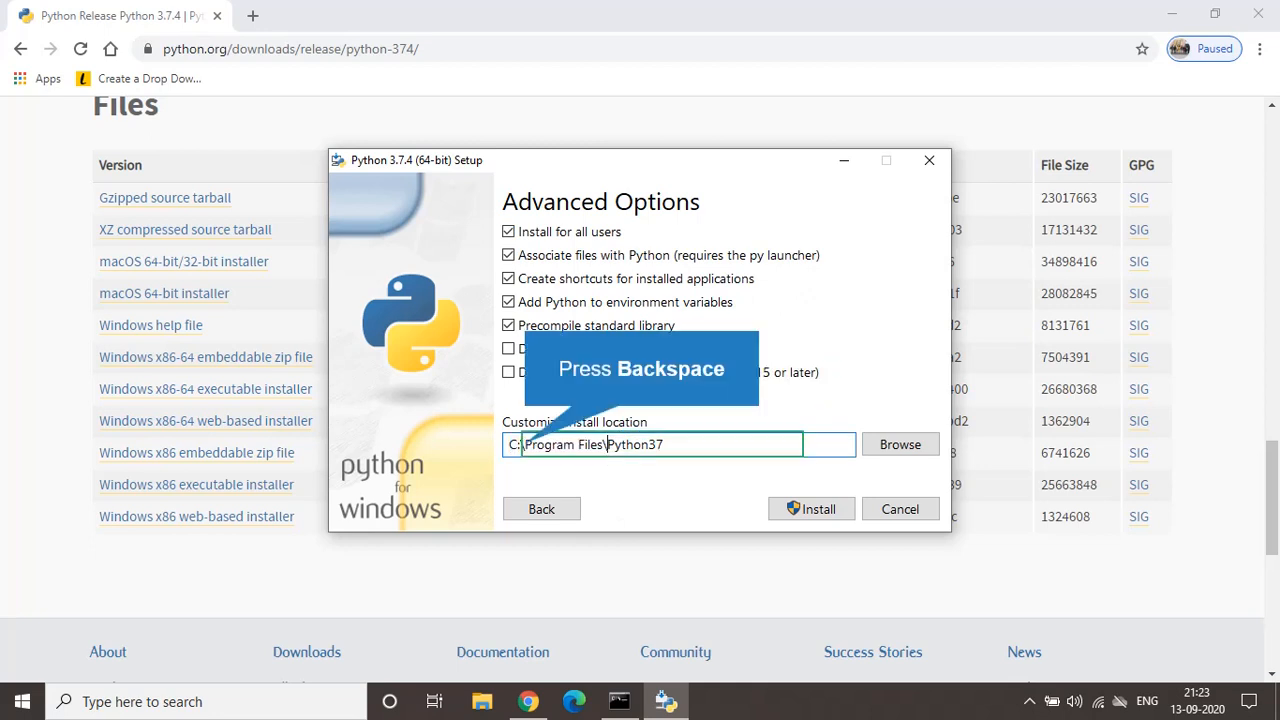
pyautogui.press('BackSpace')
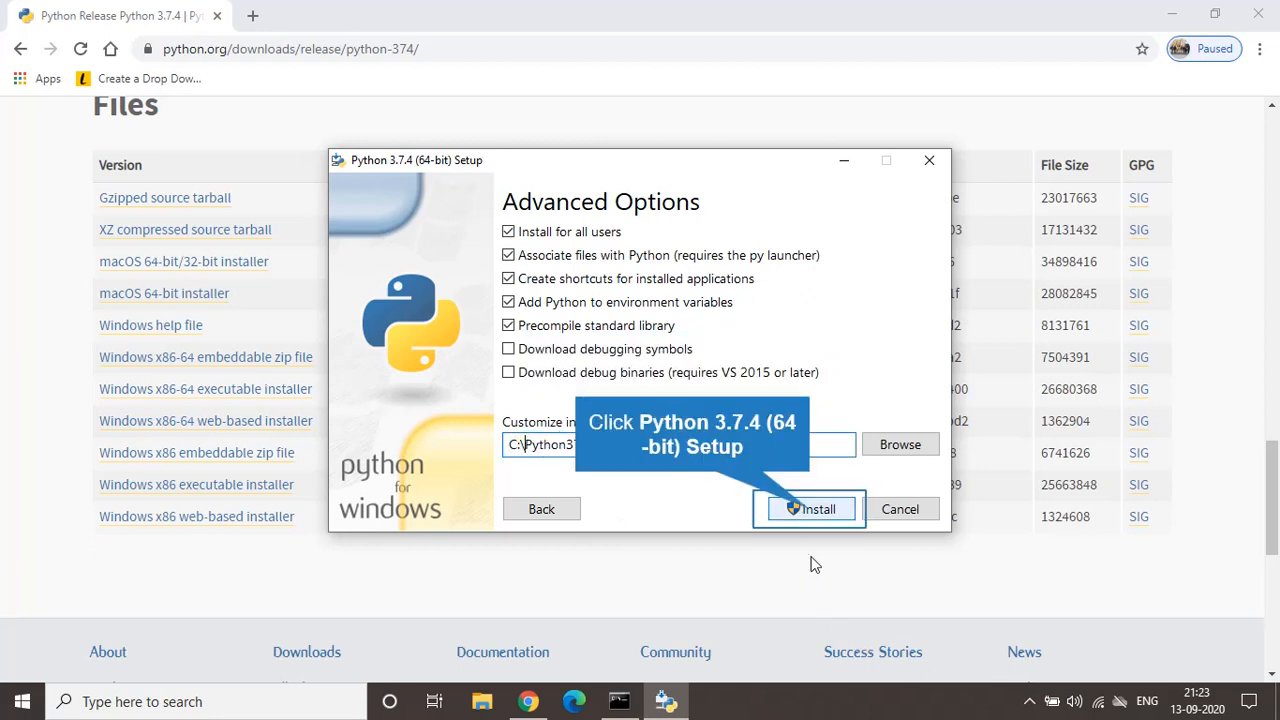
pyautogui.click(812, 510)
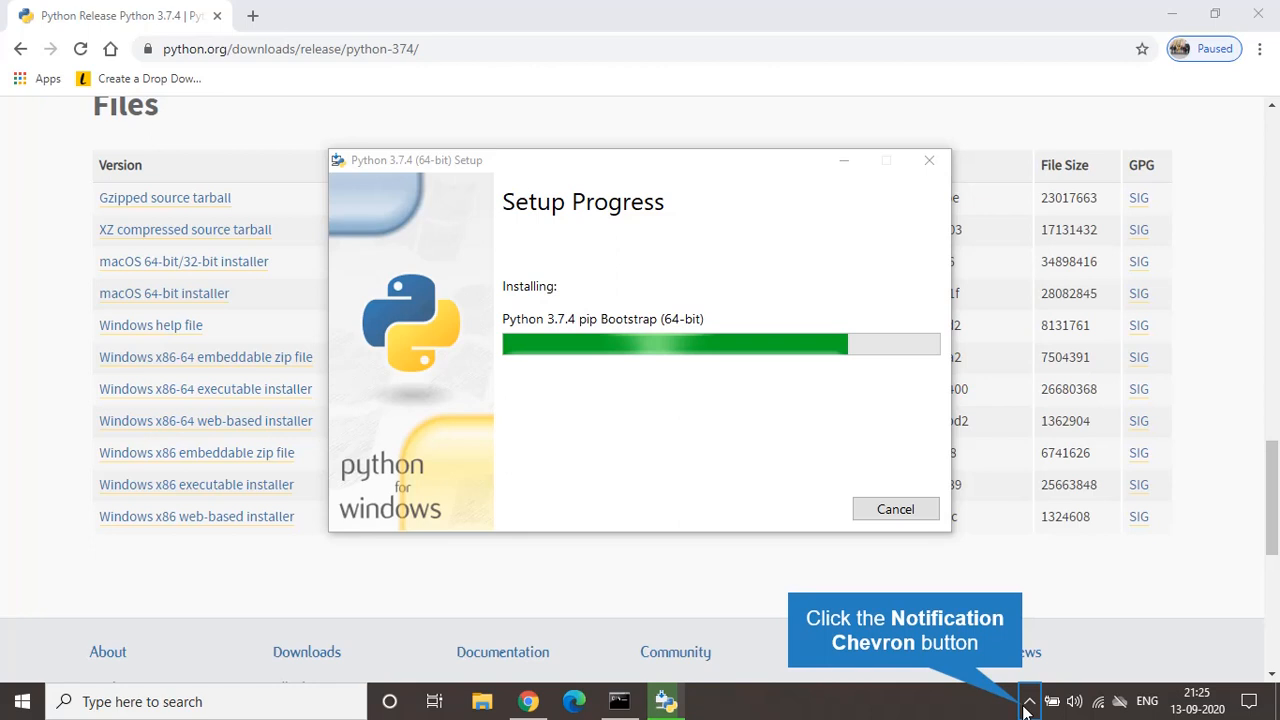
pyautogui.click(1028, 704)
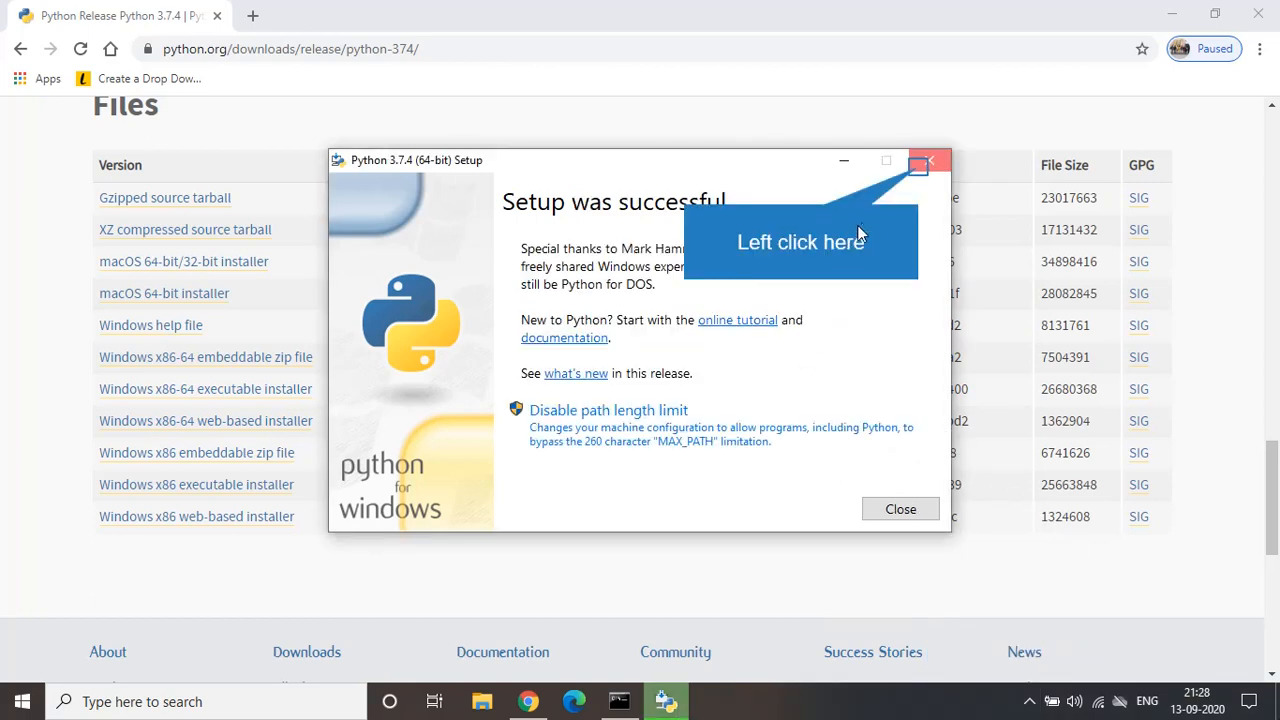
pyautogui.click(920, 164)
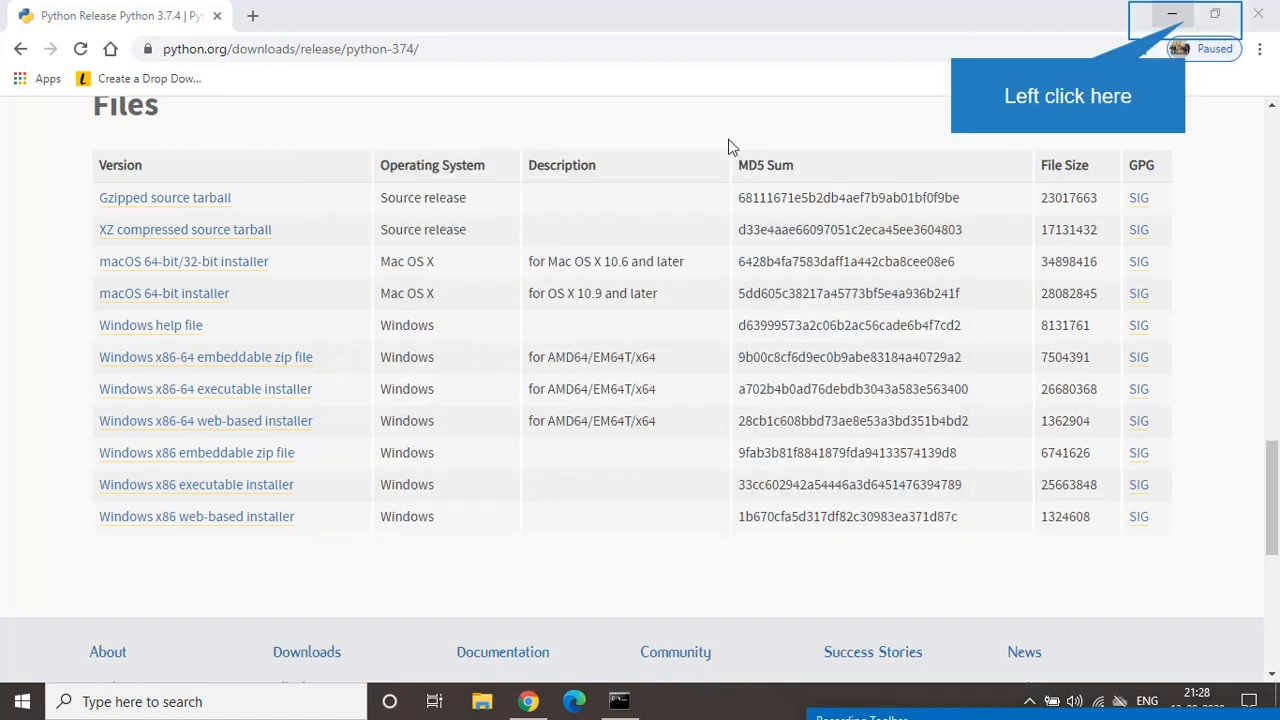
# Run the python command in the already open Command Prompt, and close that window.
pyautogui.click(1190, 25)
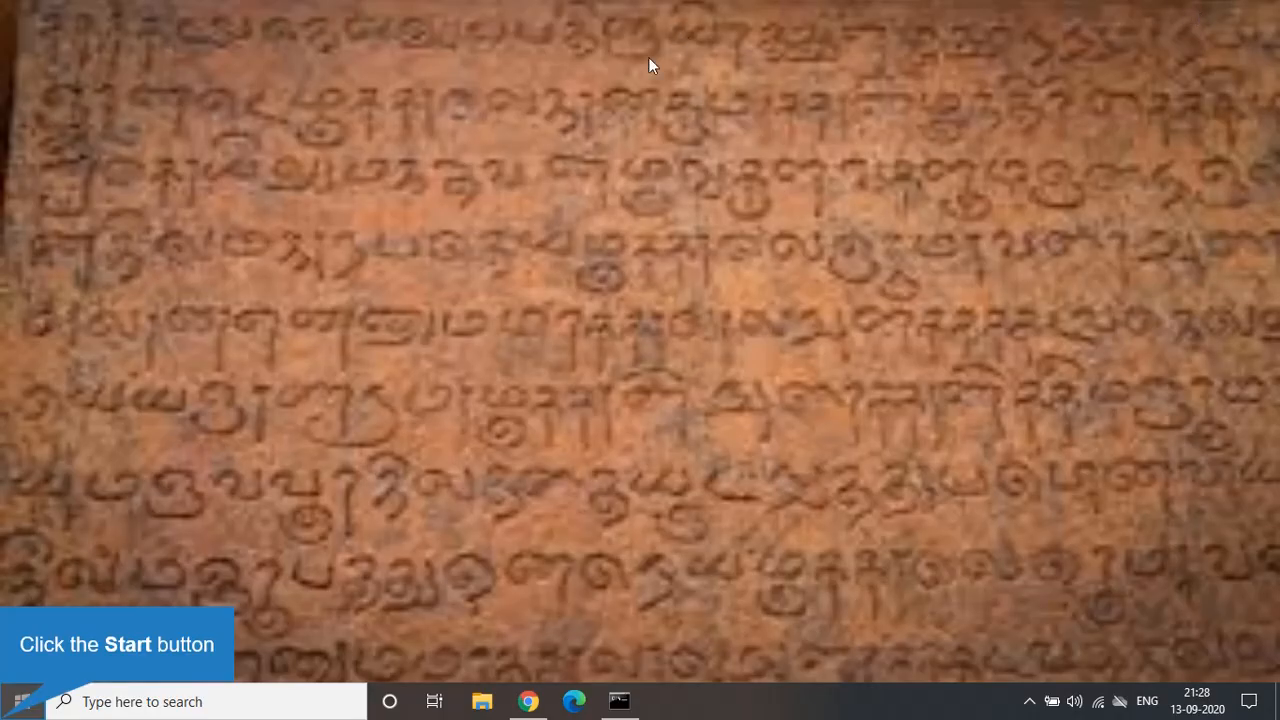
pyautogui.click(20, 704)
pyautogui.click(612, 700)
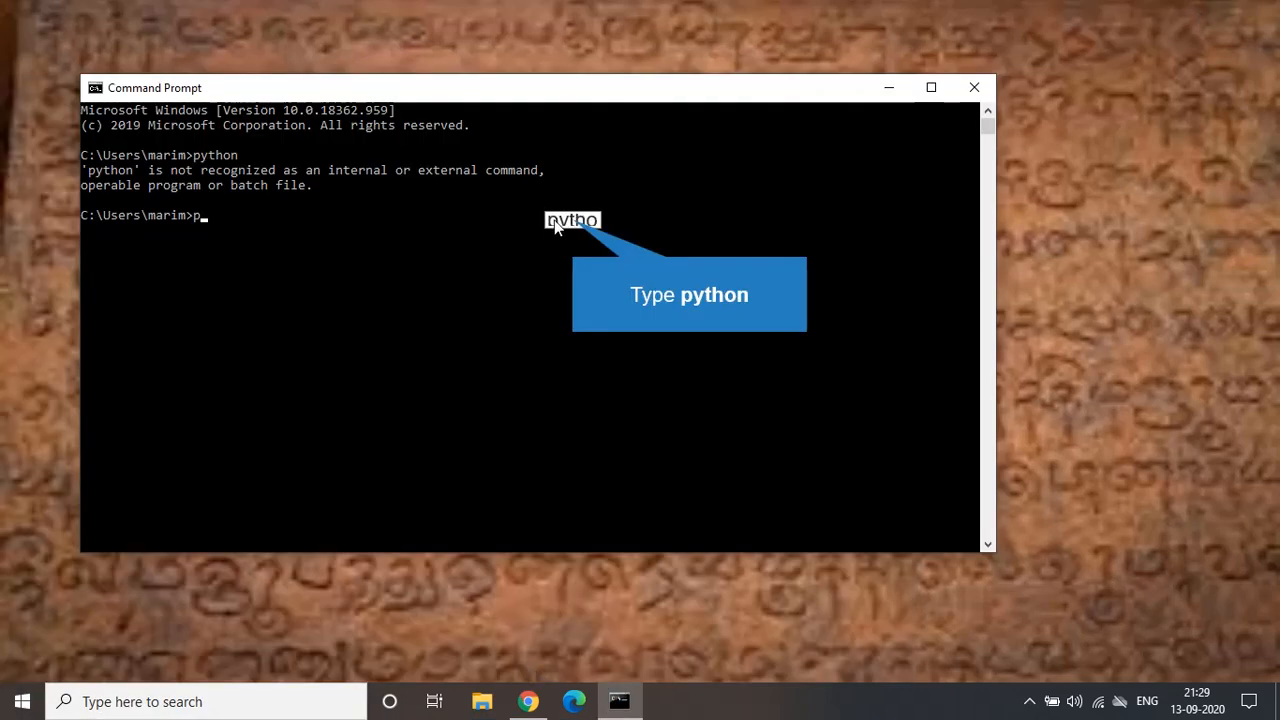
pyautogui.write('python')
pyautogui.press('Return')
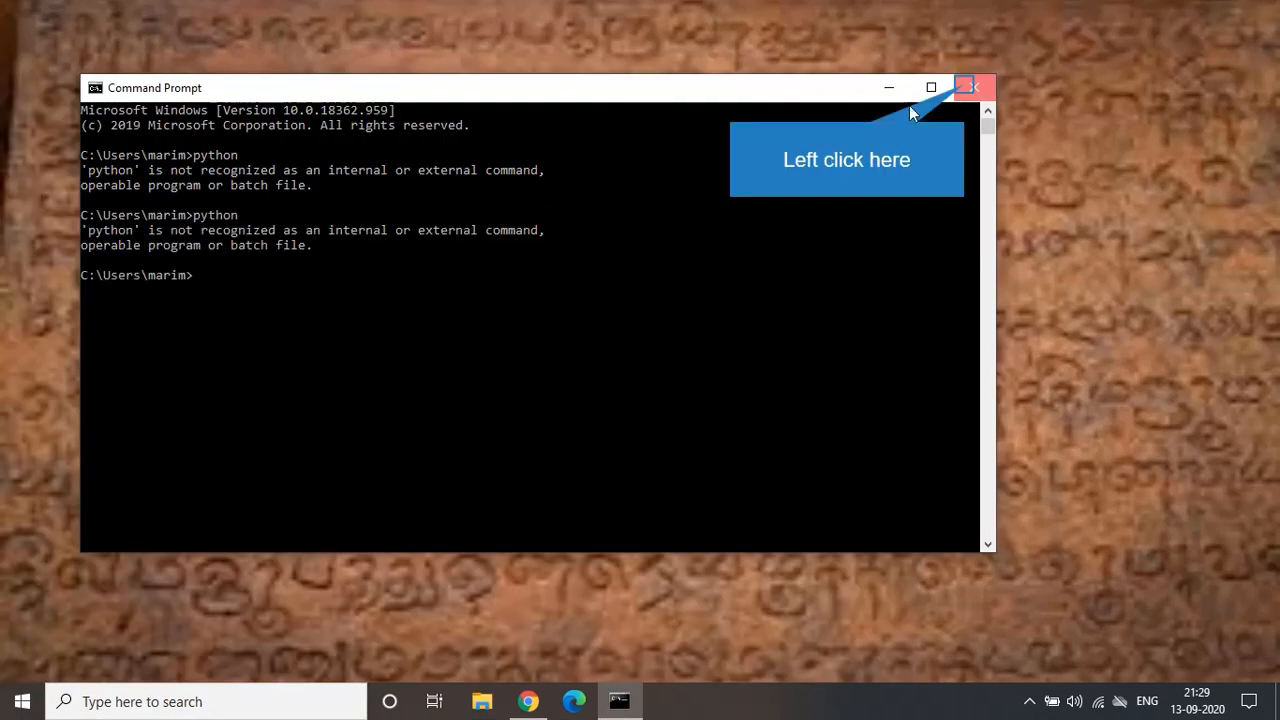
pyautogui.click(964, 87)
# Run python in a newly opened Command Prompt to check the installation, and close the window.
pyautogui.press('super')
pyautogui.write('c')
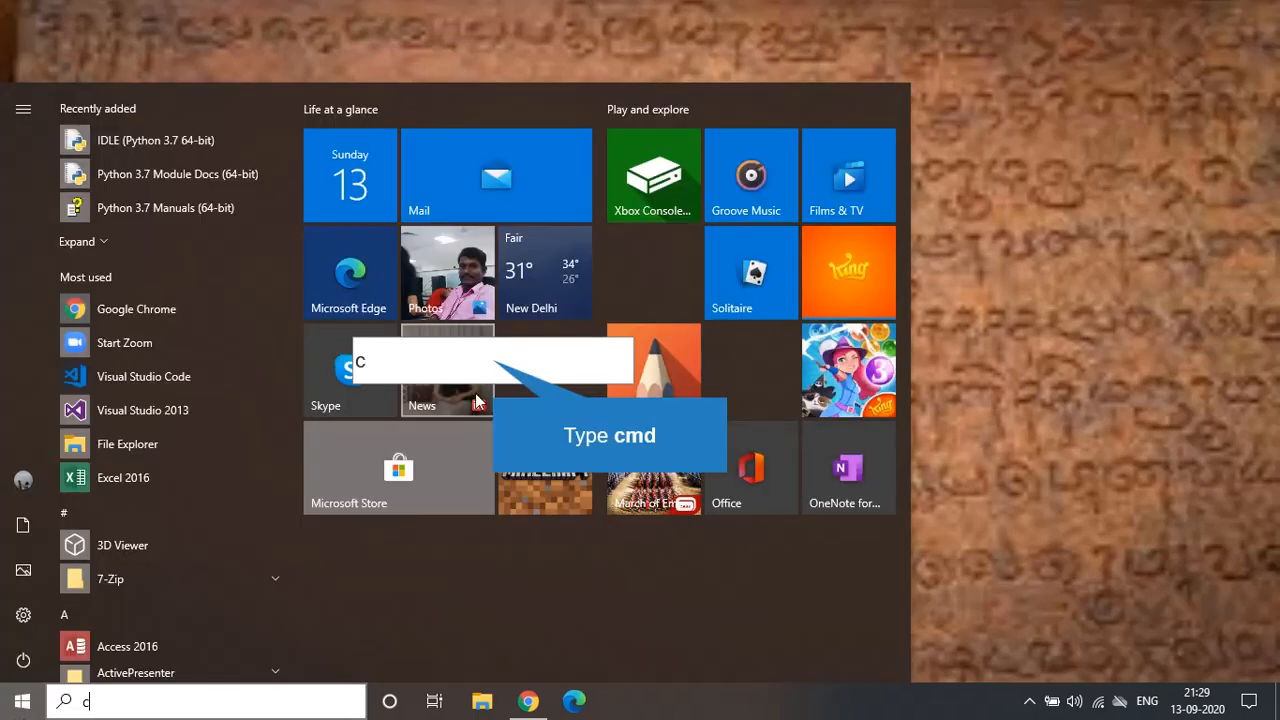
pyautogui.write('md')
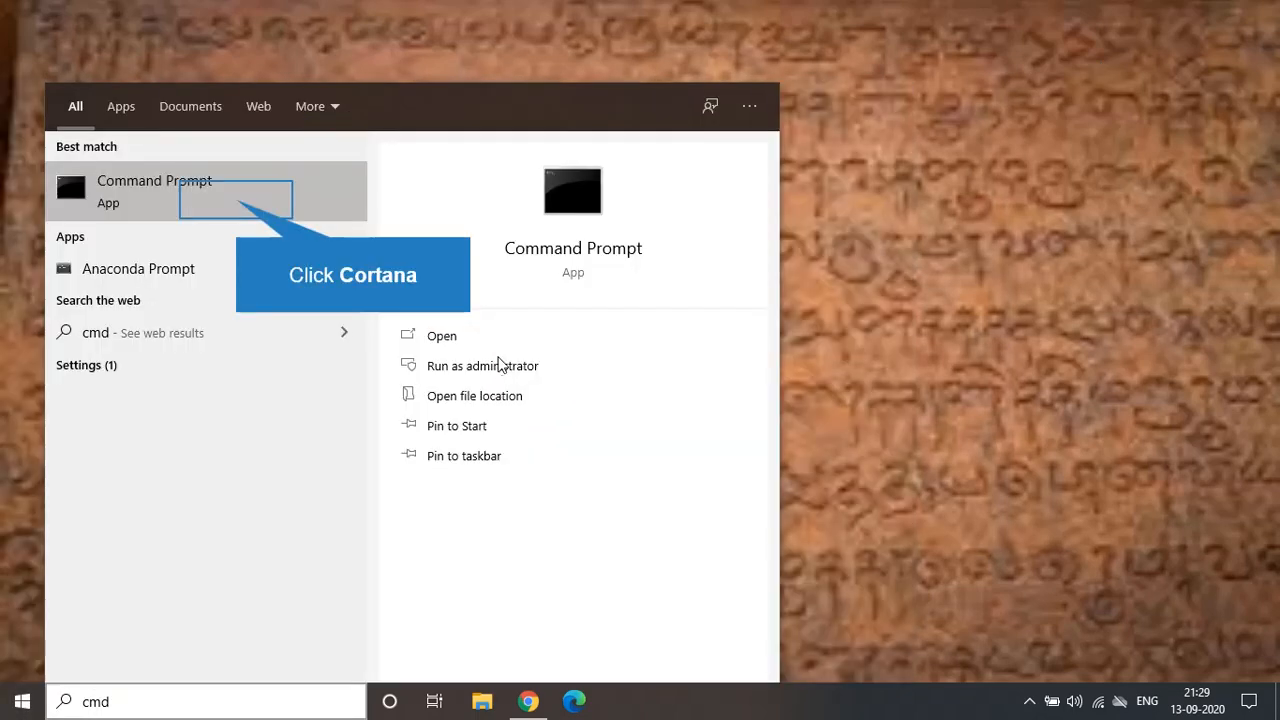
pyautogui.click(236, 207)
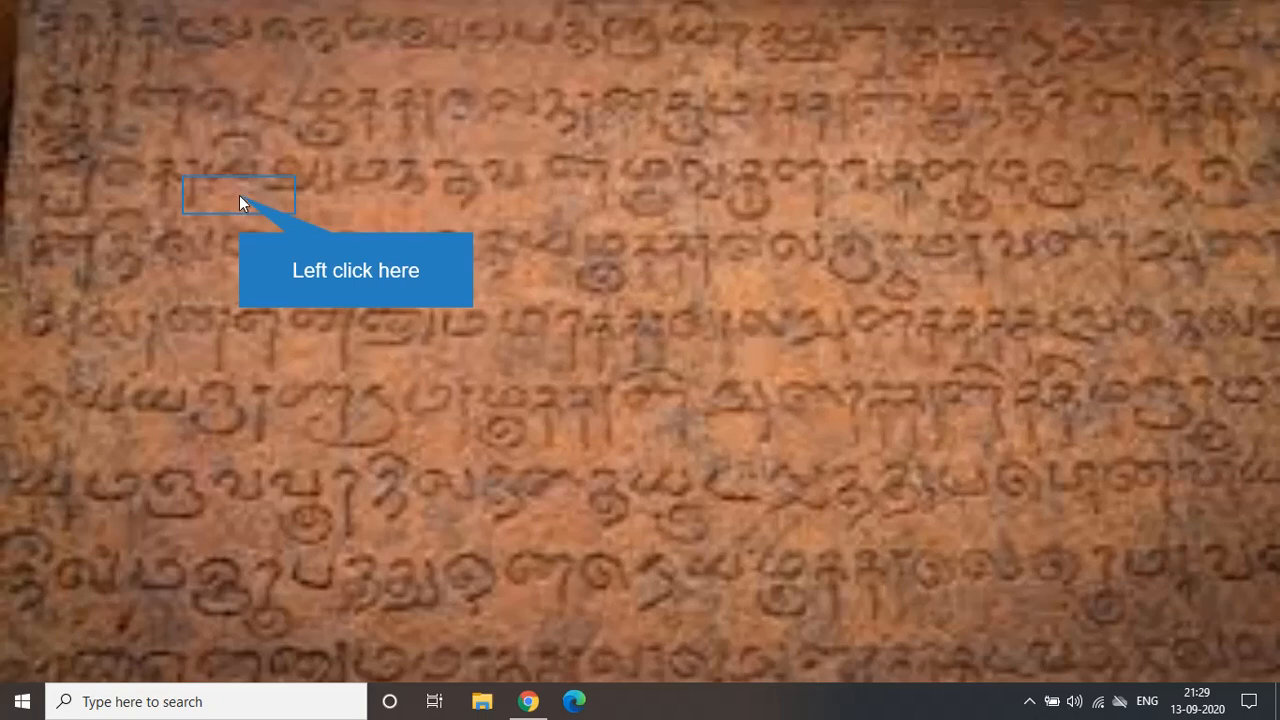
pyautogui.write('py')
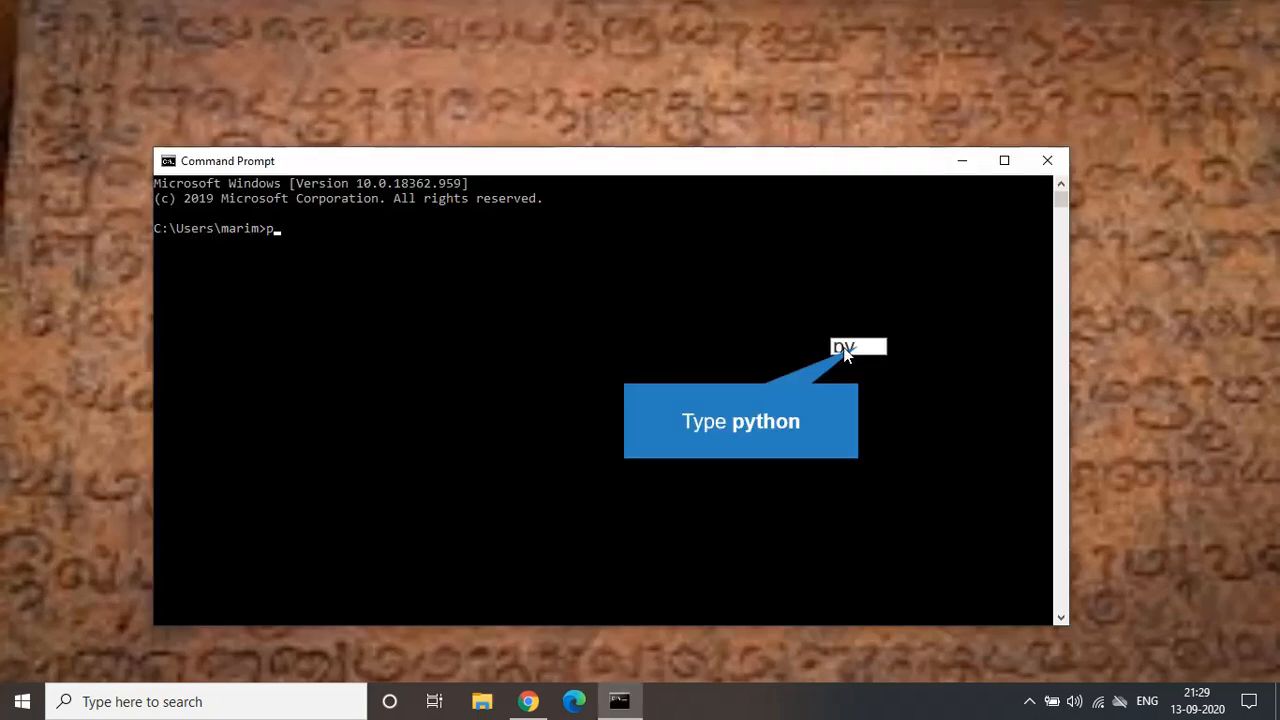
pyautogui.write('thon')
pyautogui.press('Return')
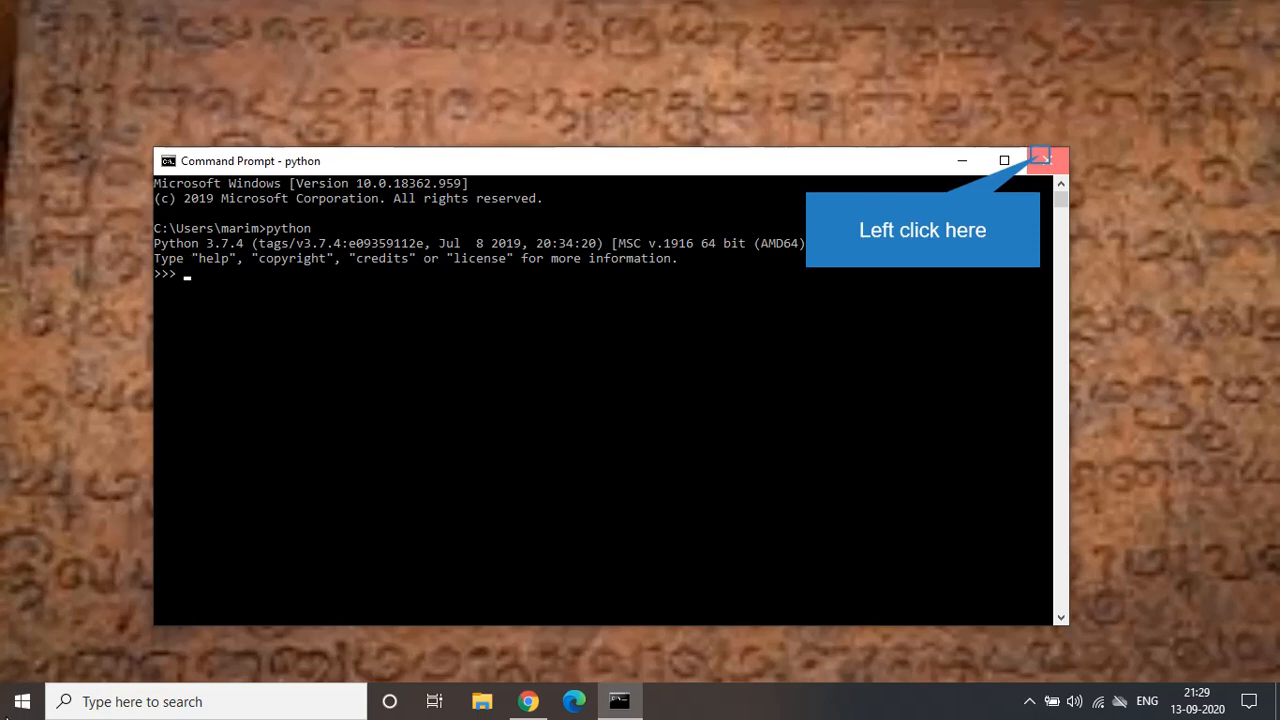
pyautogui.click(1041, 157)
# View the Python 3.7 Module Docs (64-bit) in the browser, closing the Python 3.7.4 release page and finally the browser.
pyautogui.click(24, 701)
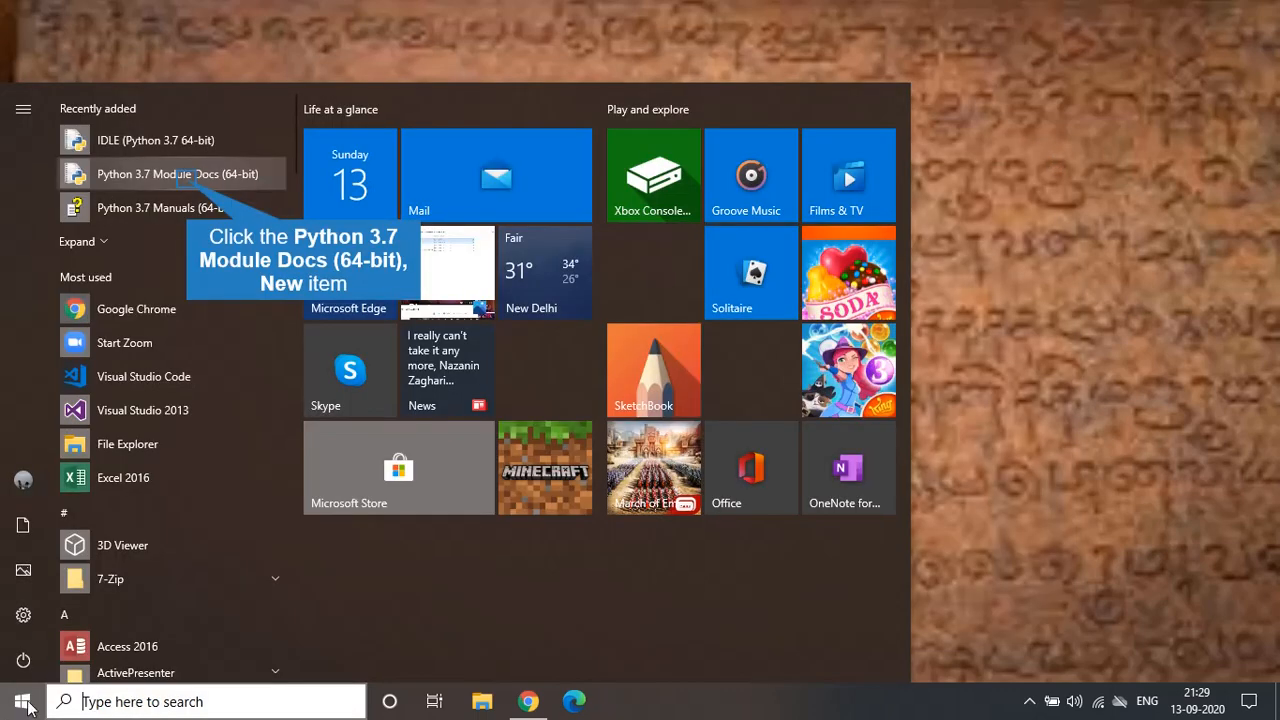
pyautogui.click(188, 181)
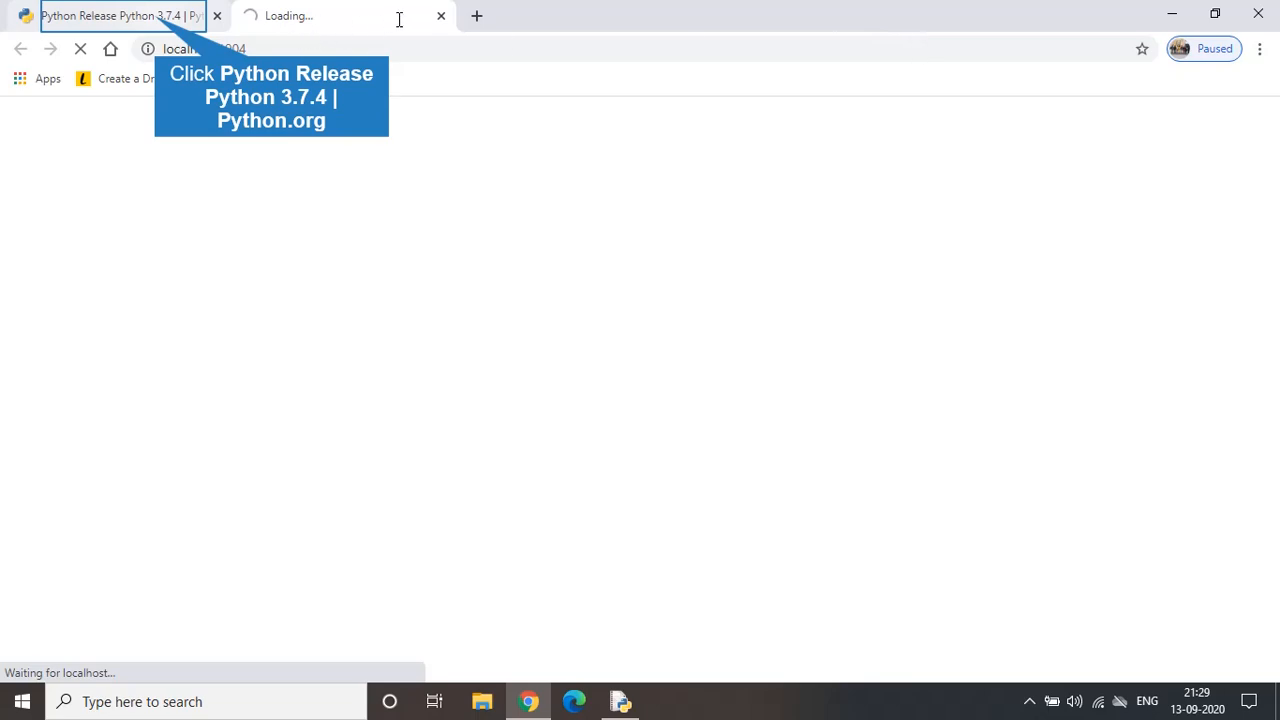
pyautogui.click(166, 20)
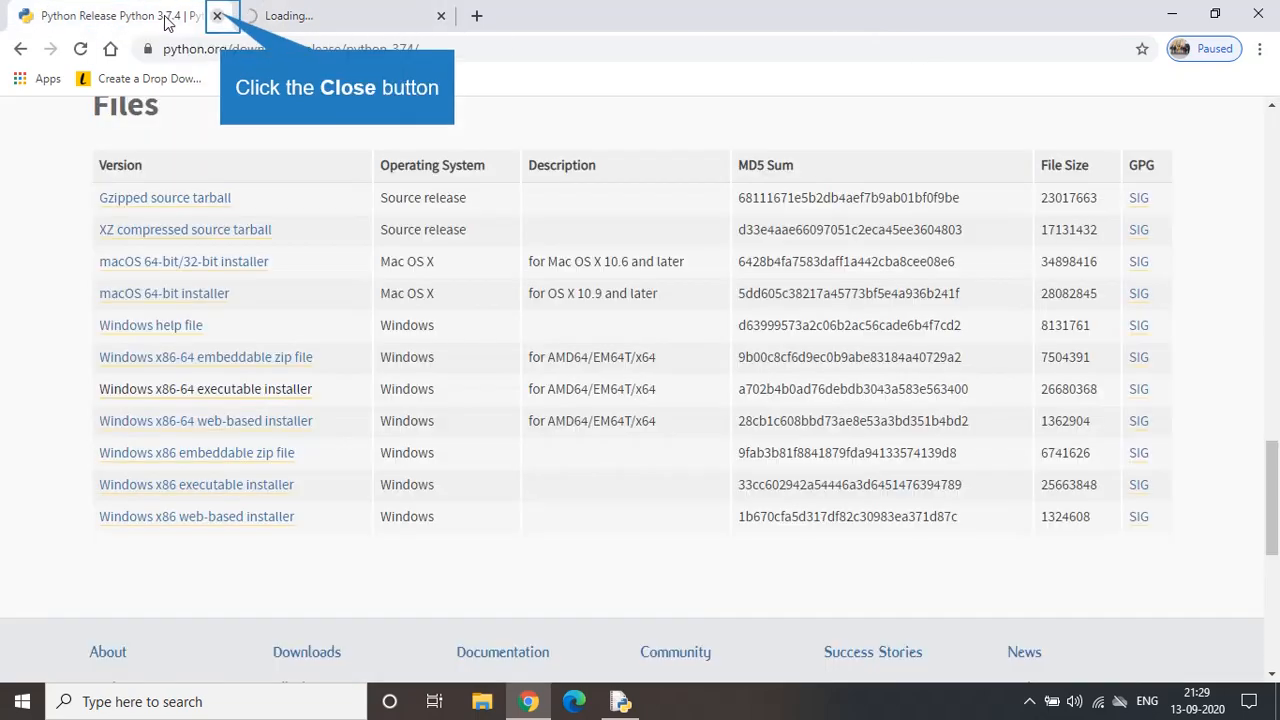
pyautogui.click(217, 16)
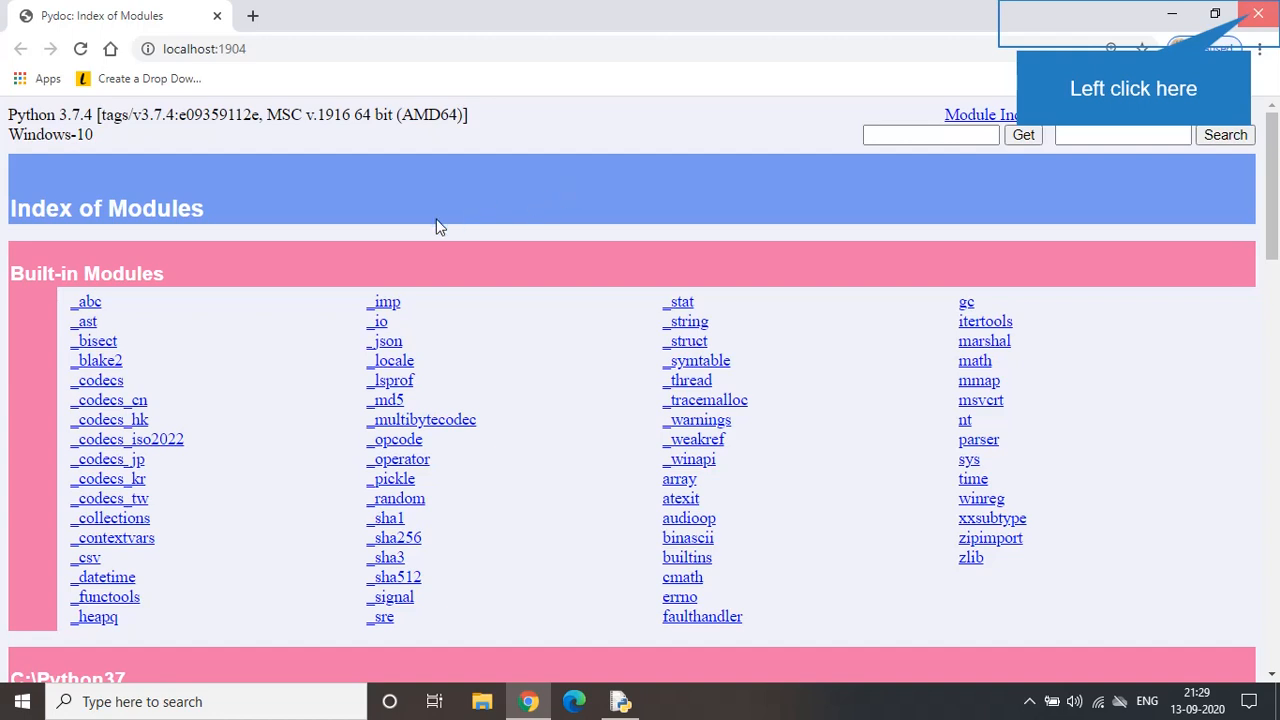
pyautogui.click(1257, 20)
# Launch IDLE (Python 3.7 64-bit).
pyautogui.click(22, 710)
pyautogui.write('idle')
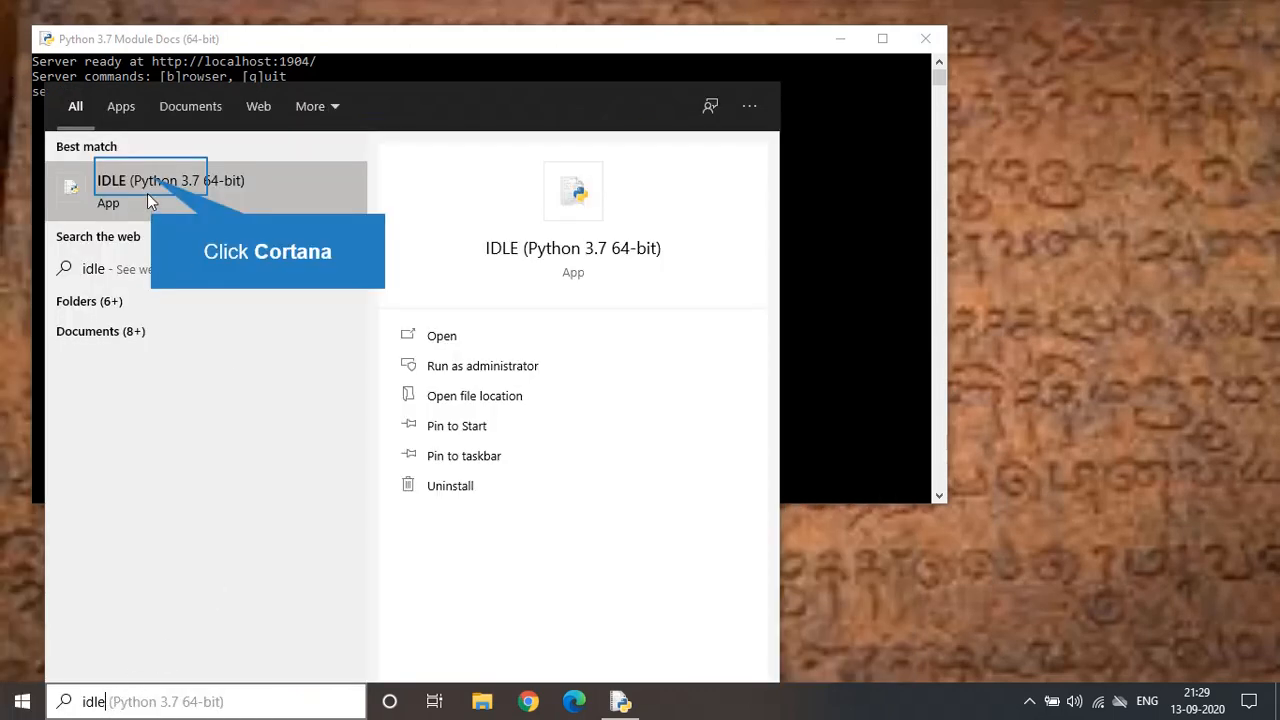
pyautogui.click(150, 192)
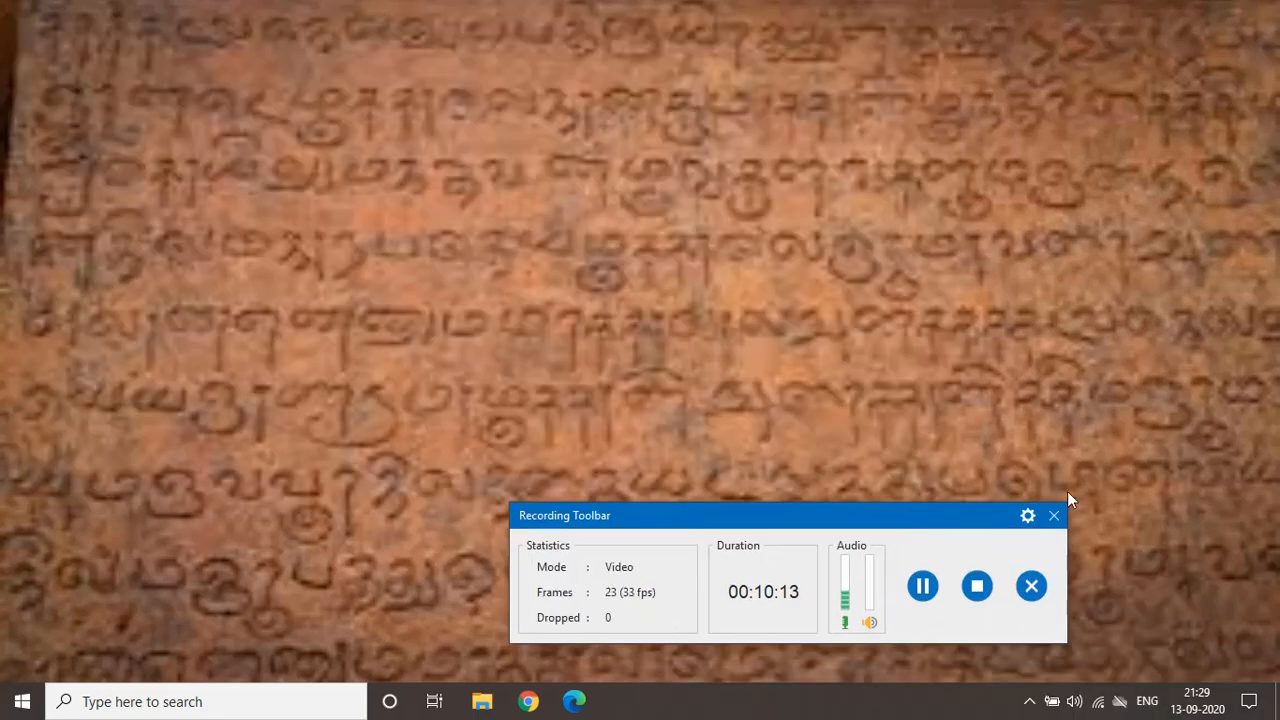
pyautogui.click(1054, 515)
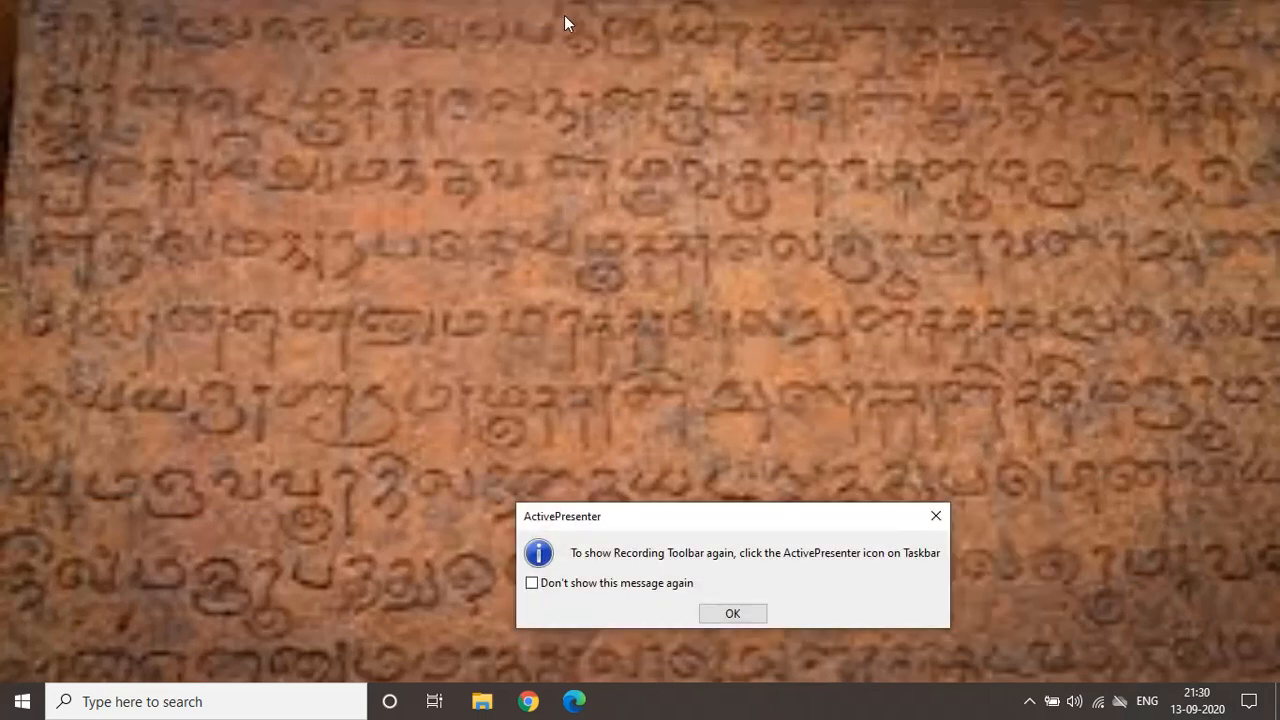
pyautogui.click(728, 614)
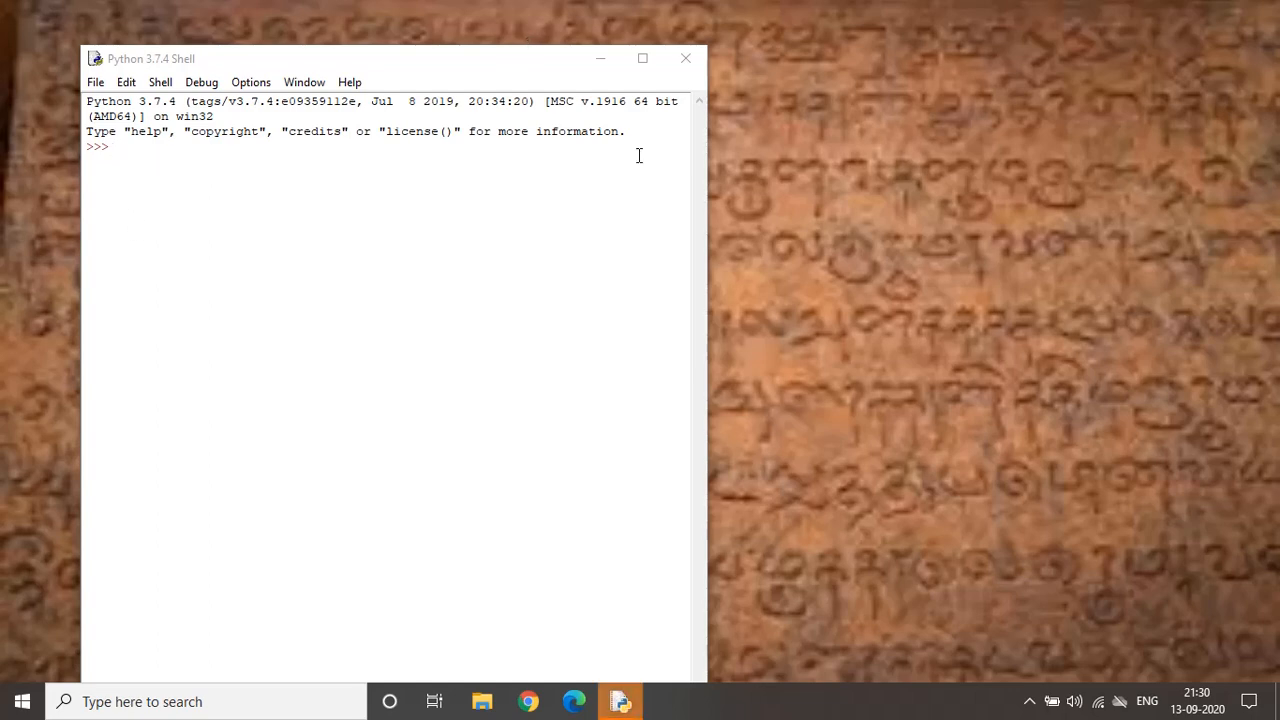
# In the Python shell, assign a=100, b=200 and c=a+b, and display the value of c.
pyautogui.click(425, 70)
pyautogui.write('a=')
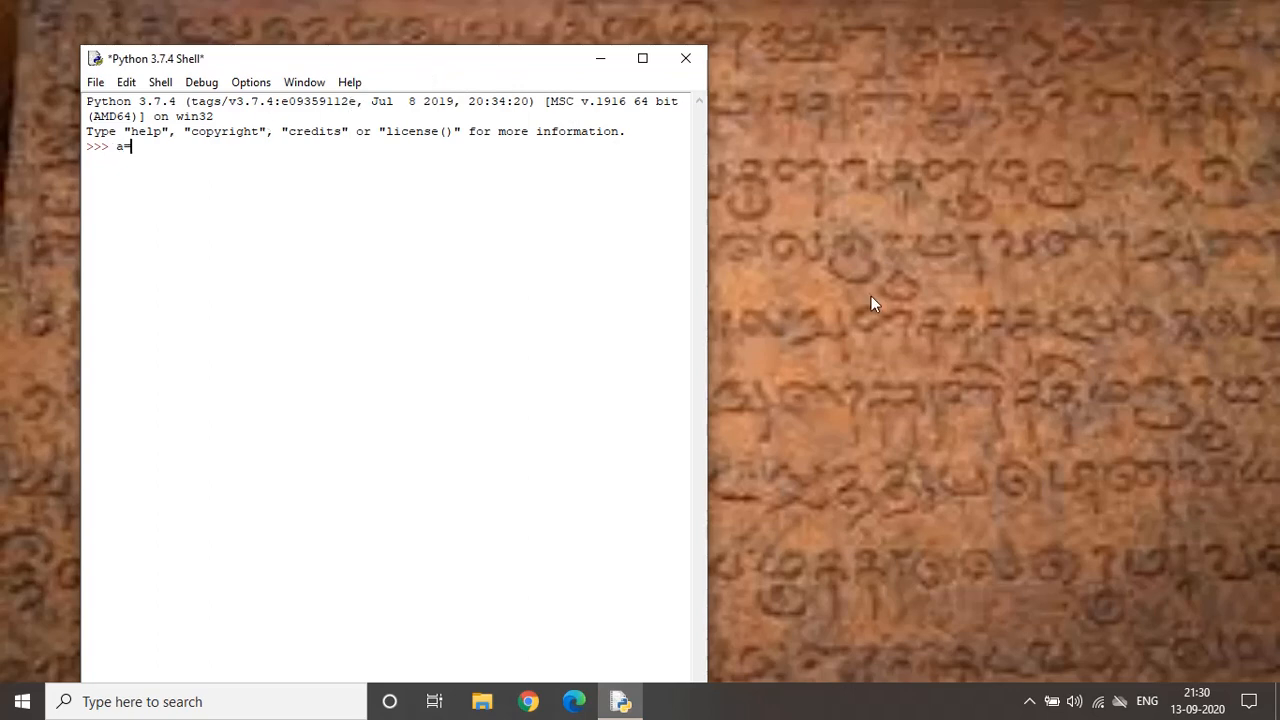
pyautogui.write('100')
pyautogui.press('Return')
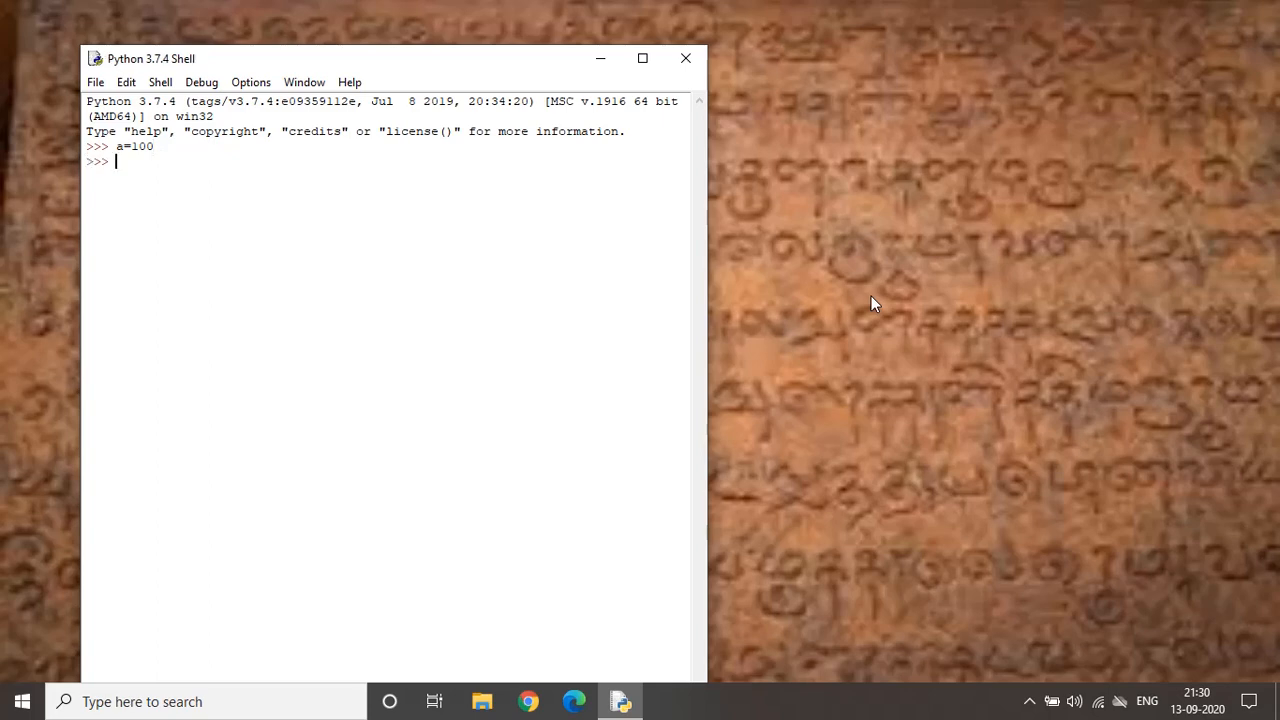
pyautogui.write('b=200')
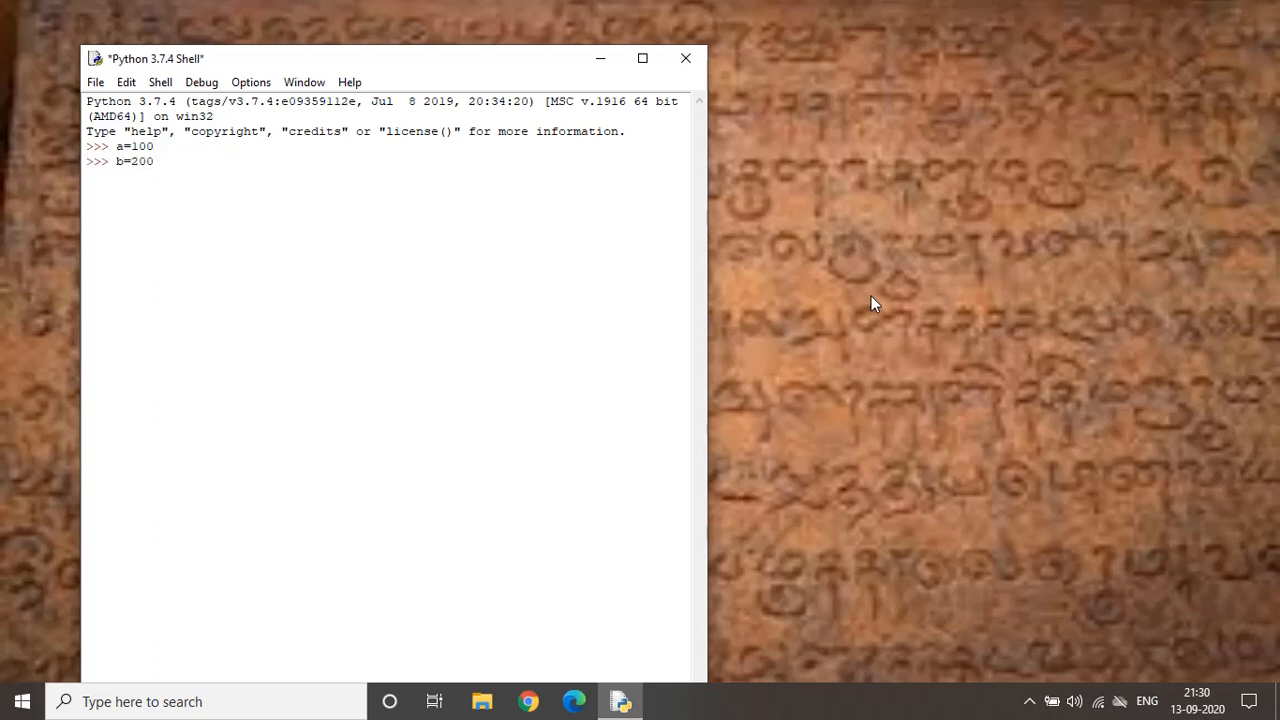
pyautogui.press('Return')
pyautogui.write('c=a+b')
pyautogui.press('Return')
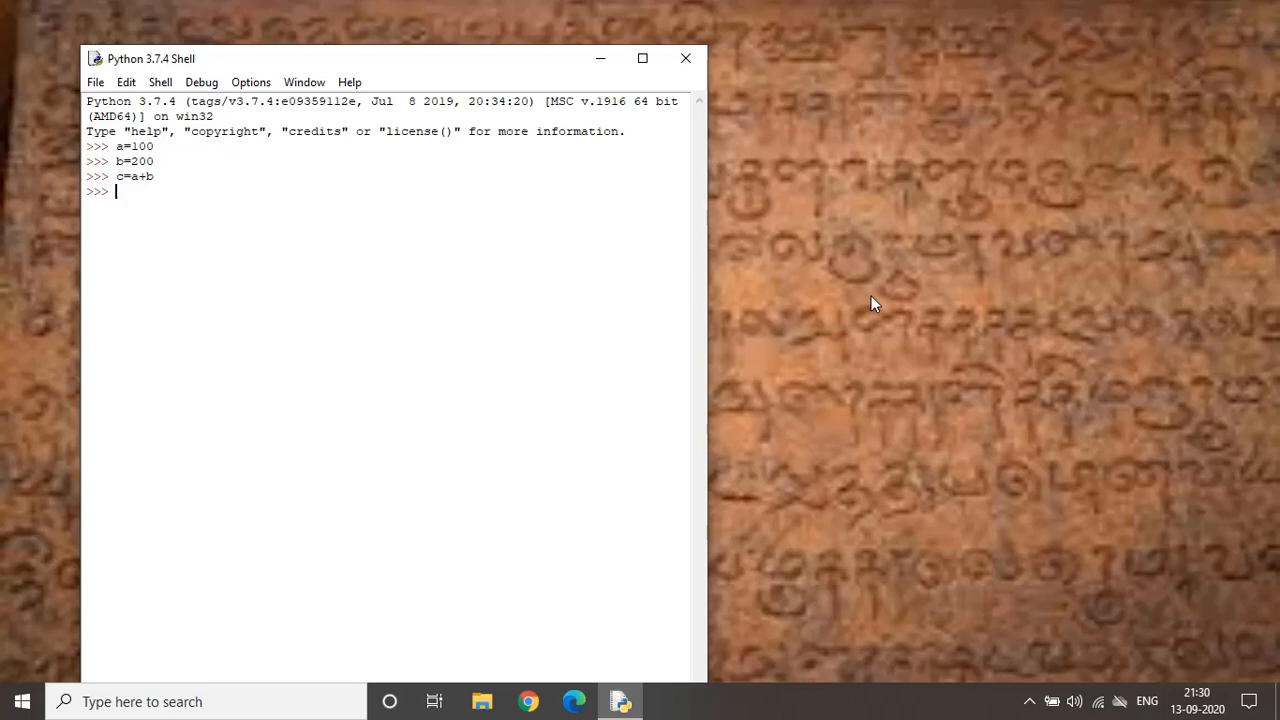
pyautogui.write('c')
pyautogui.press('Return')
# Create a new IDLE file and move its window fully into view, overlapping the shell.
pyautogui.click(97, 84)
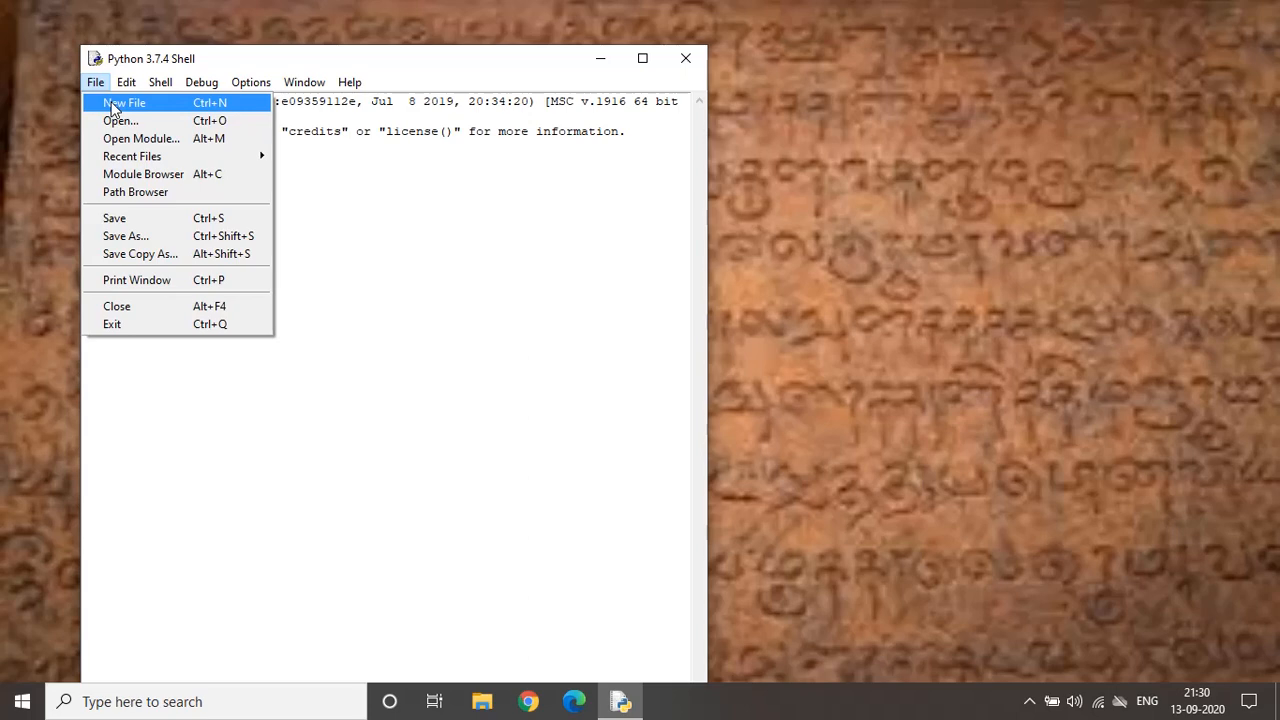
pyautogui.click(113, 104)
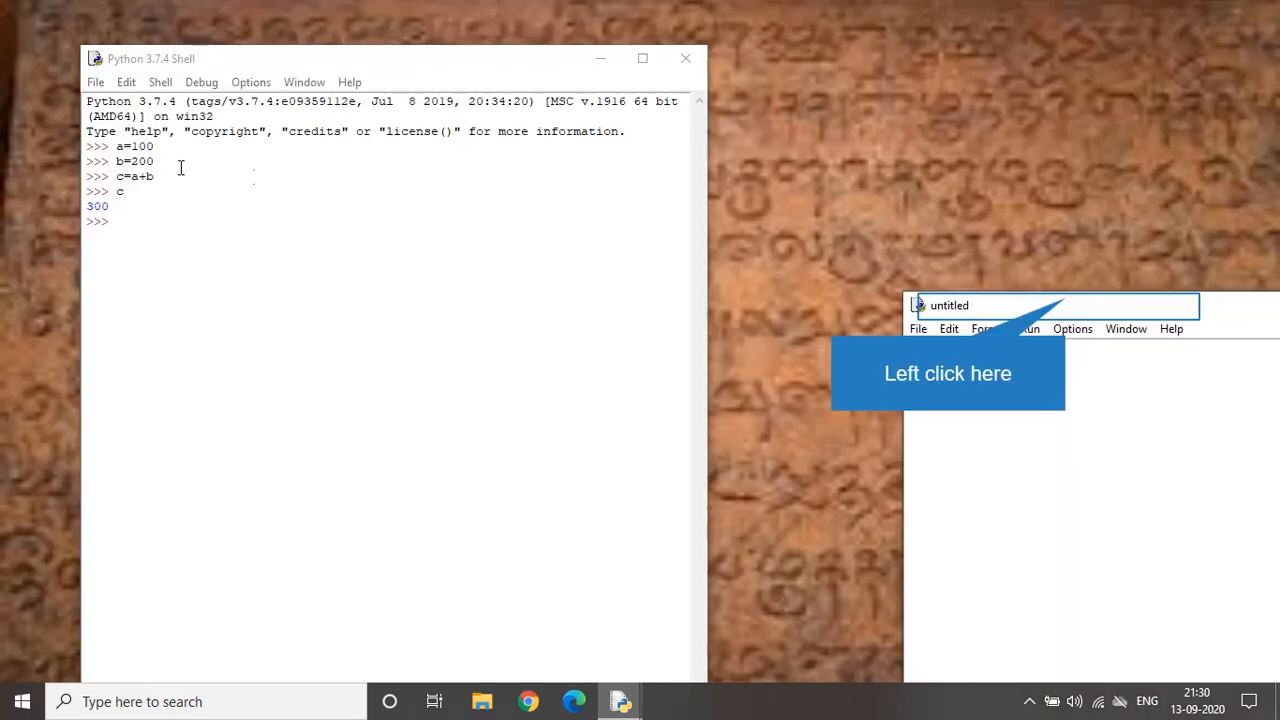
pyautogui.click(1054, 300)
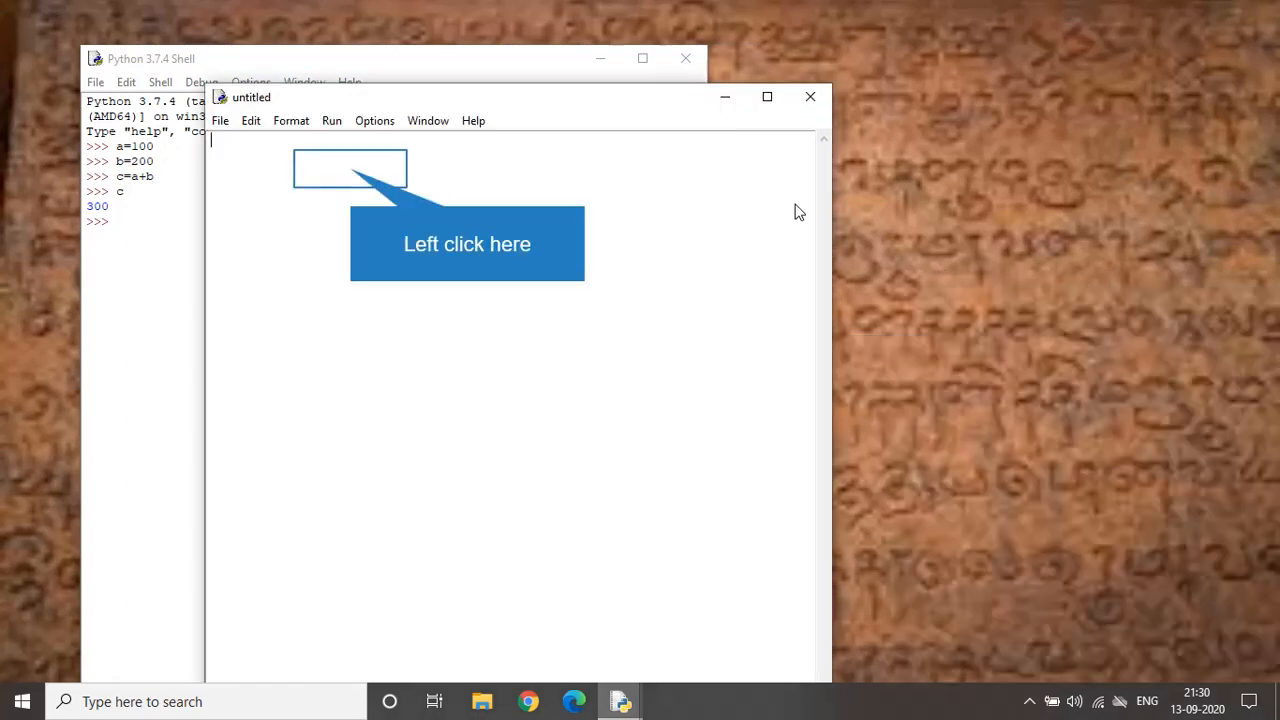
# Write a script in the new file with the lines a=100, b=200, c=a+b and print(c).
pyautogui.click(350, 171)
pyautogui.write('a=100')
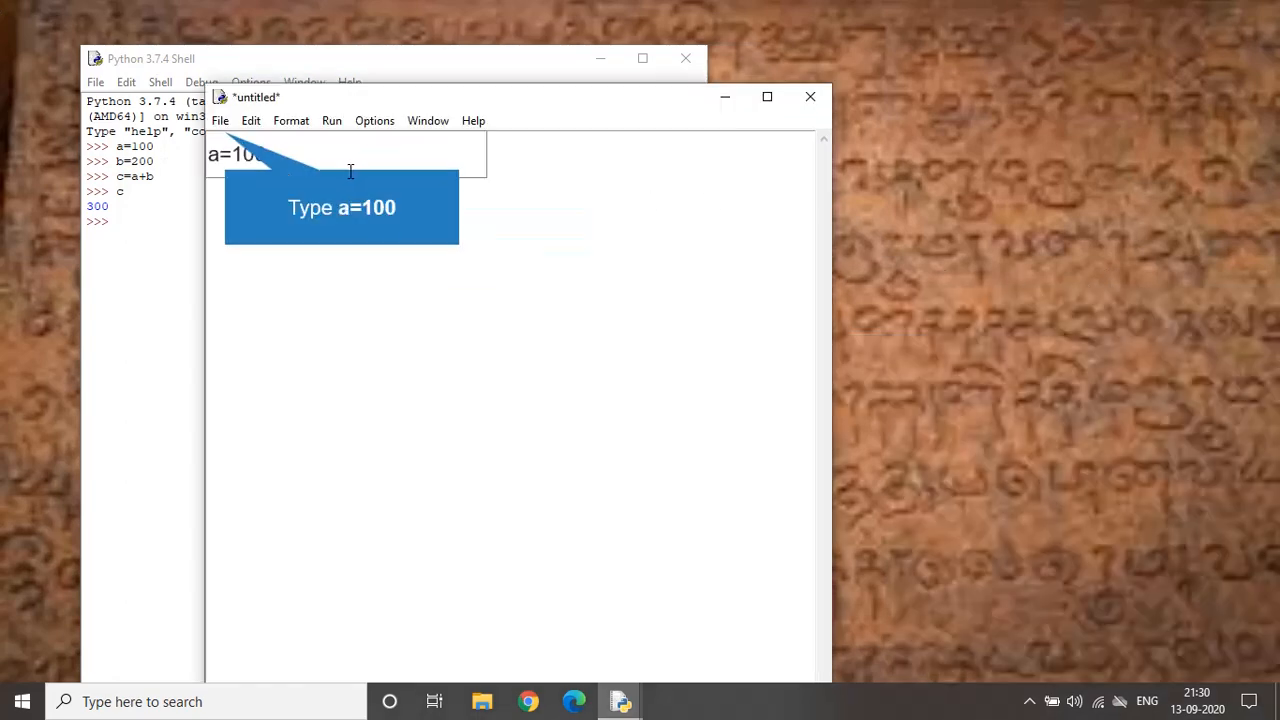
pyautogui.write('b=200')
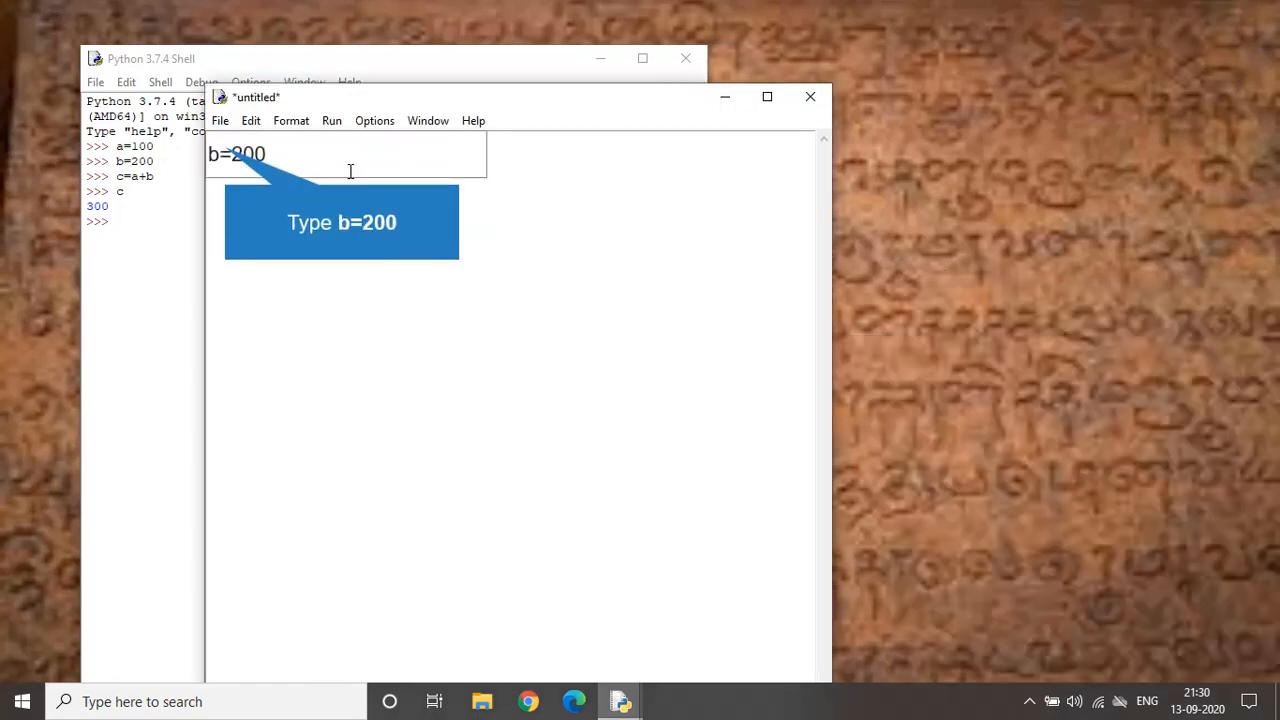
pyautogui.press('Return')
pyautogui.write('v')
pyautogui.press('Home')
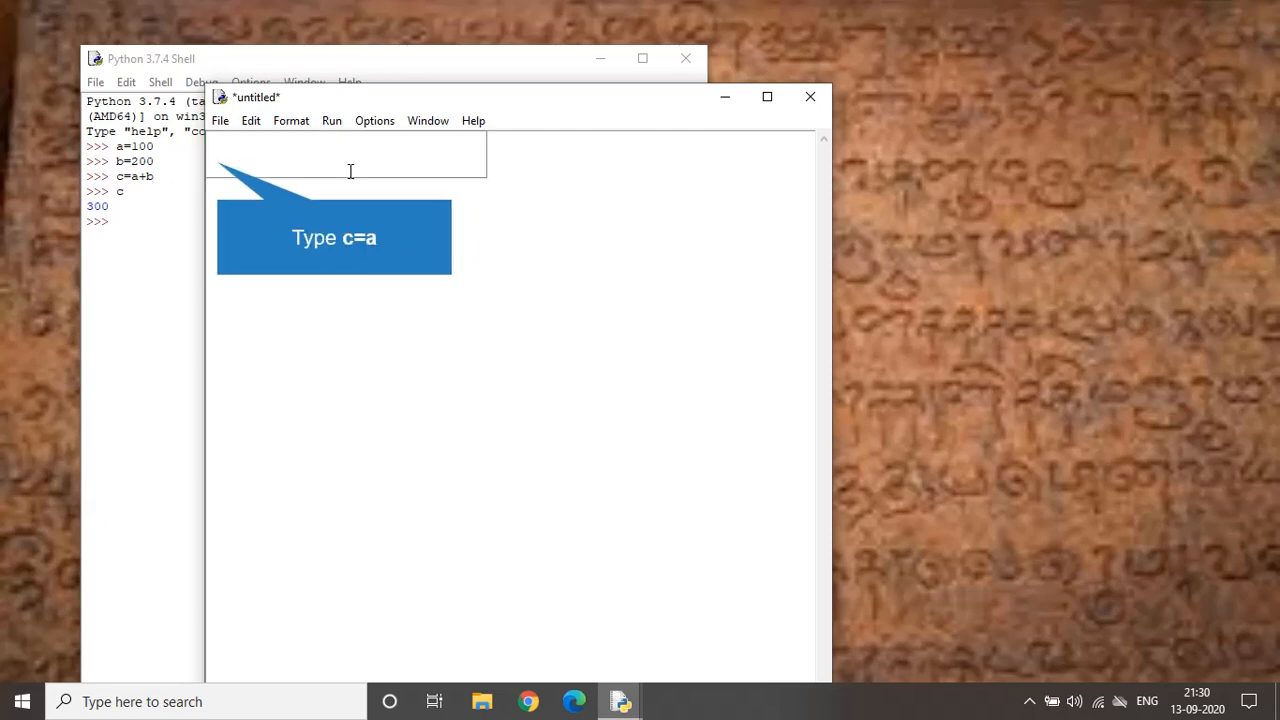
pyautogui.write('c=a')
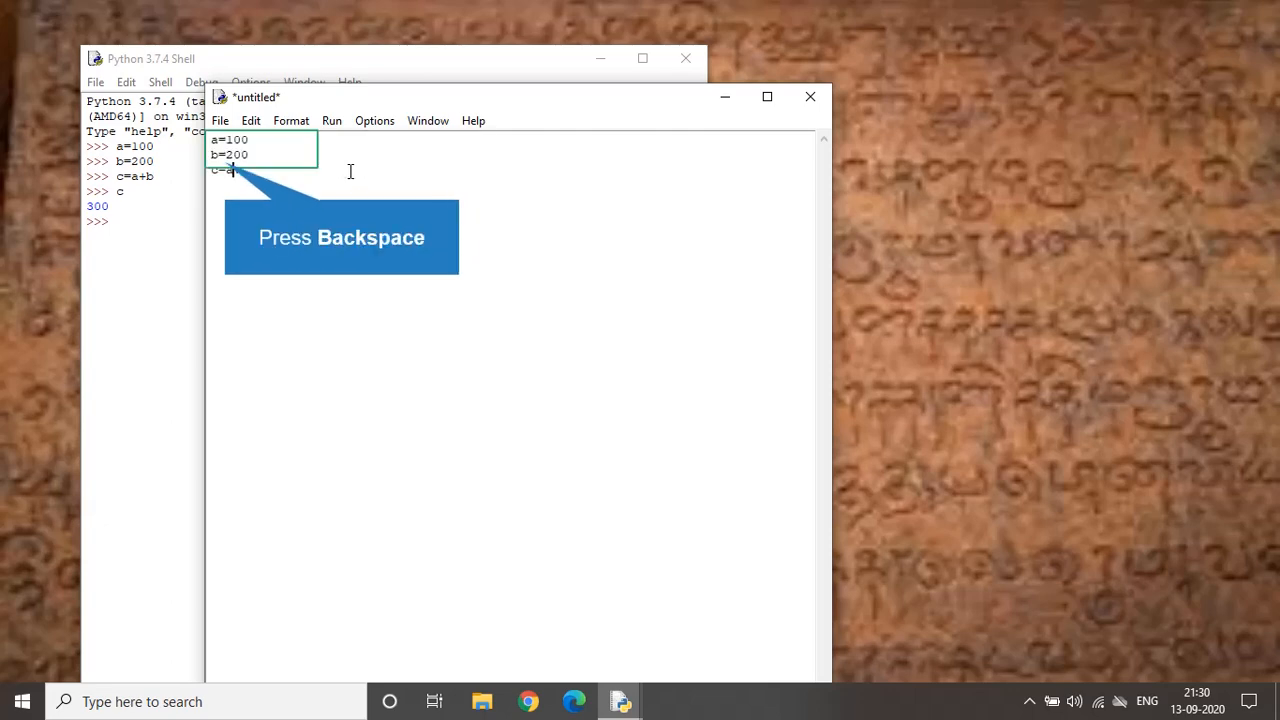
pyautogui.press('BackSpace')
pyautogui.press('Right')
pyautogui.press('BackSpace')
pyautogui.write('a+b')
pyautogui.press('Return')
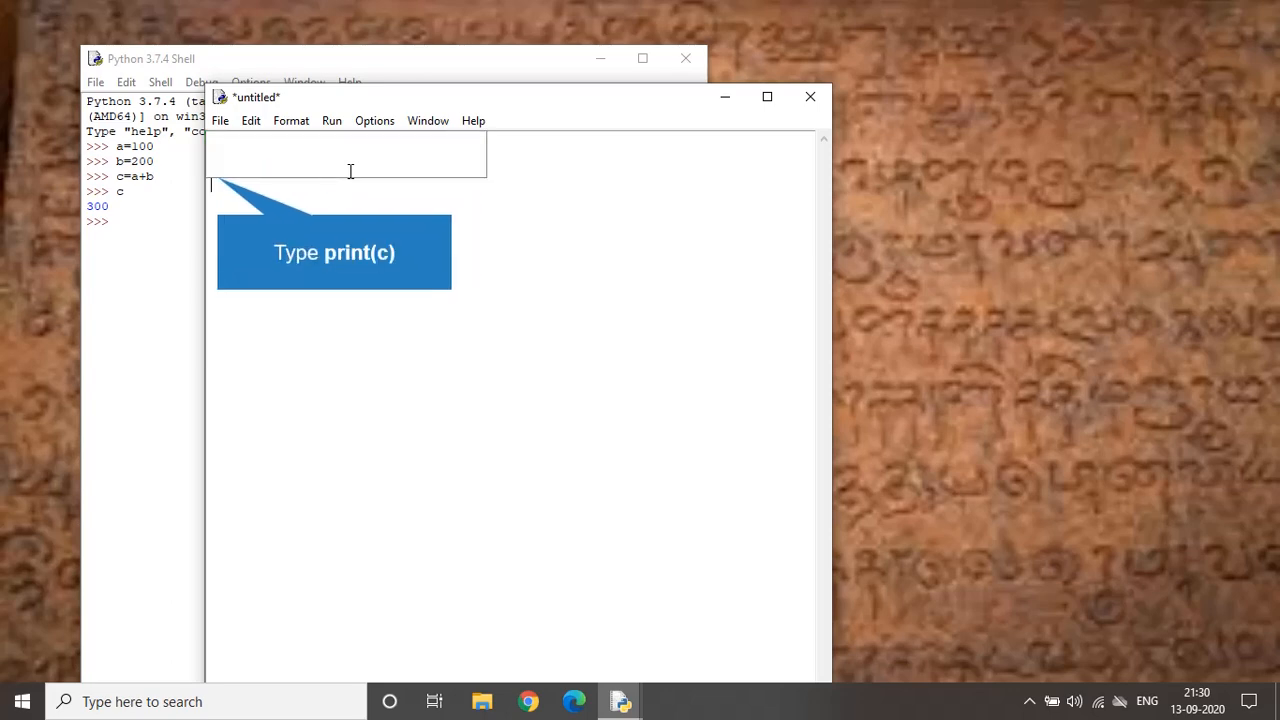
pyautogui.write('print(c)')
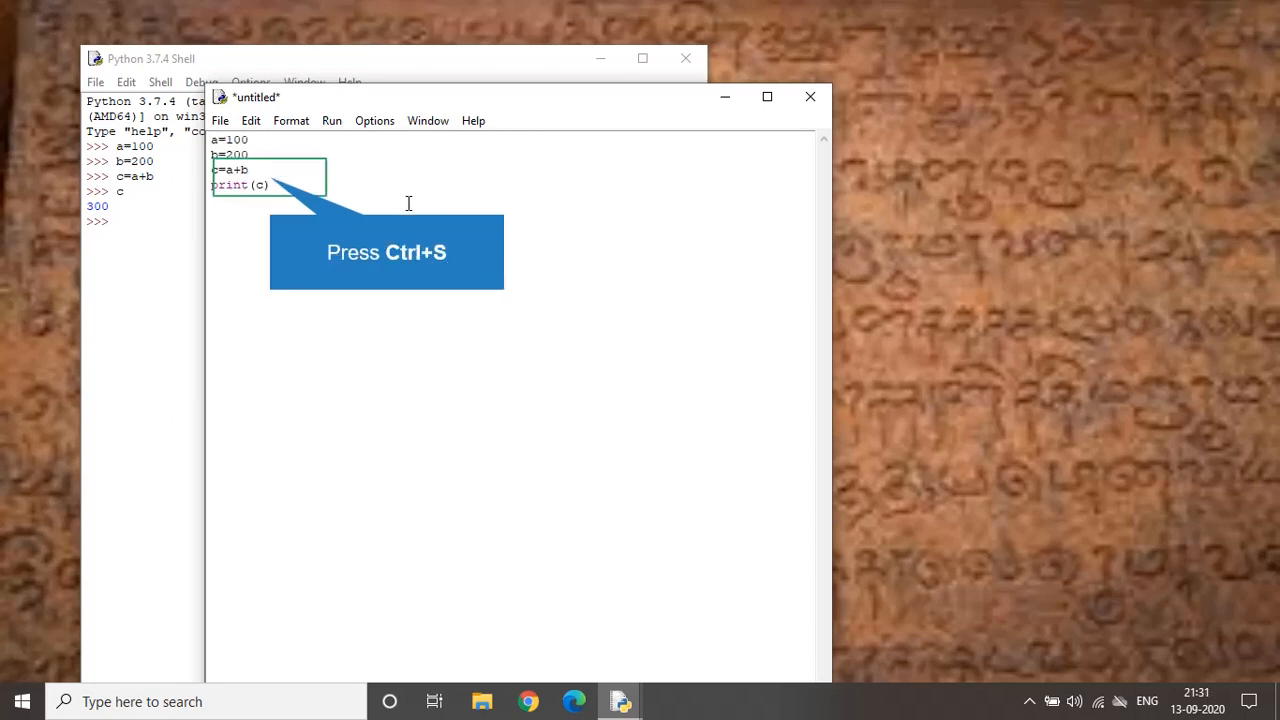
# Save the script as hello in the C:\Python37 folder, keeping the Python files type.
pyautogui.hotkey('ctrl', 's')
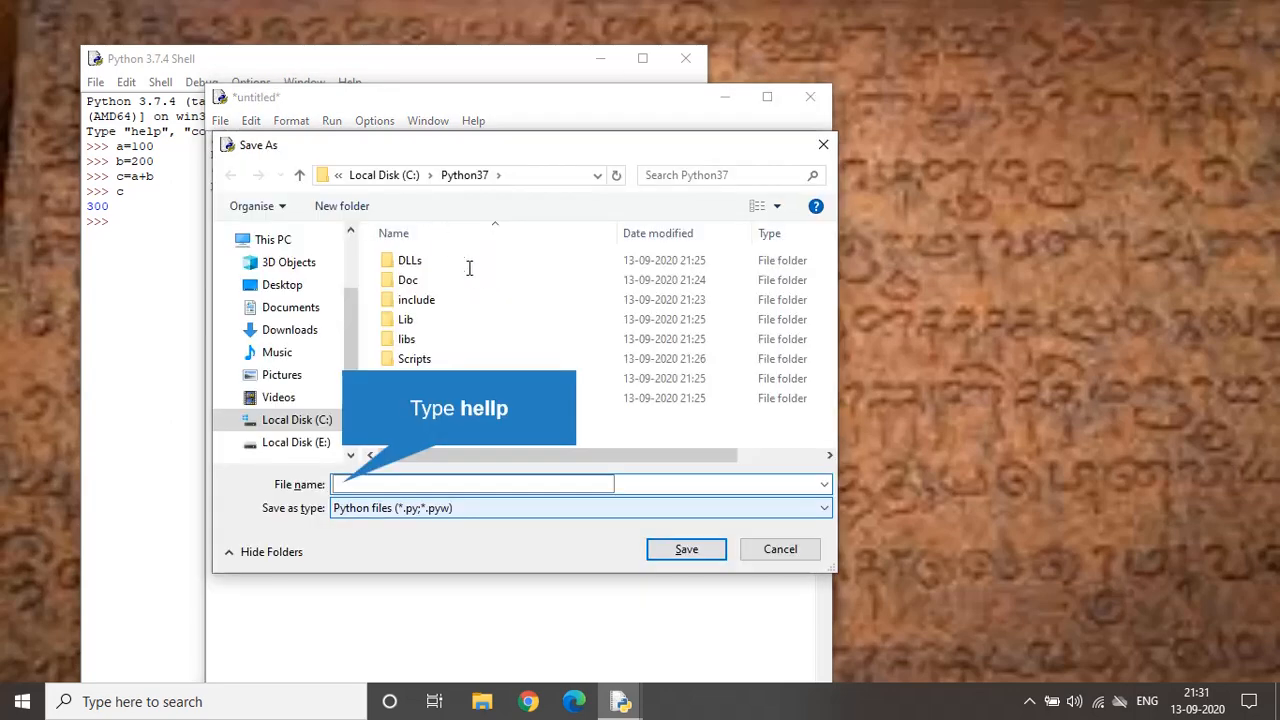
pyautogui.write('h')
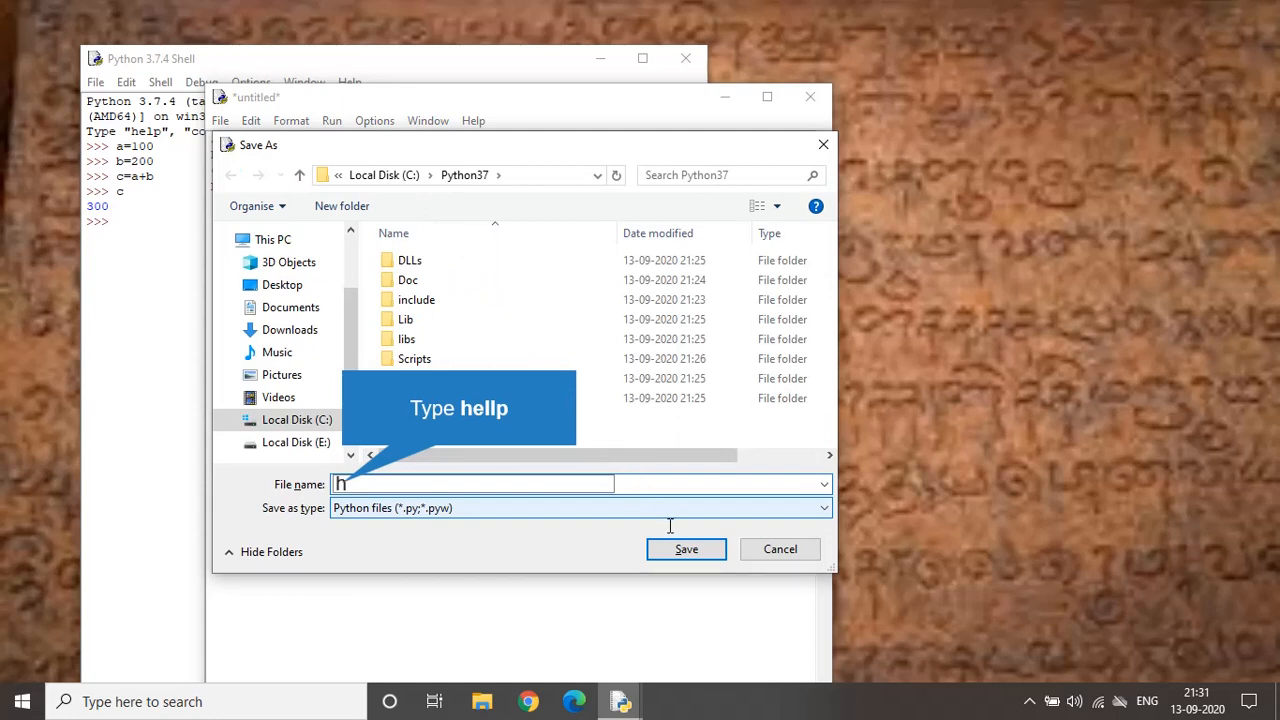
pyautogui.write('ellp')
pyautogui.press('BackSpace')
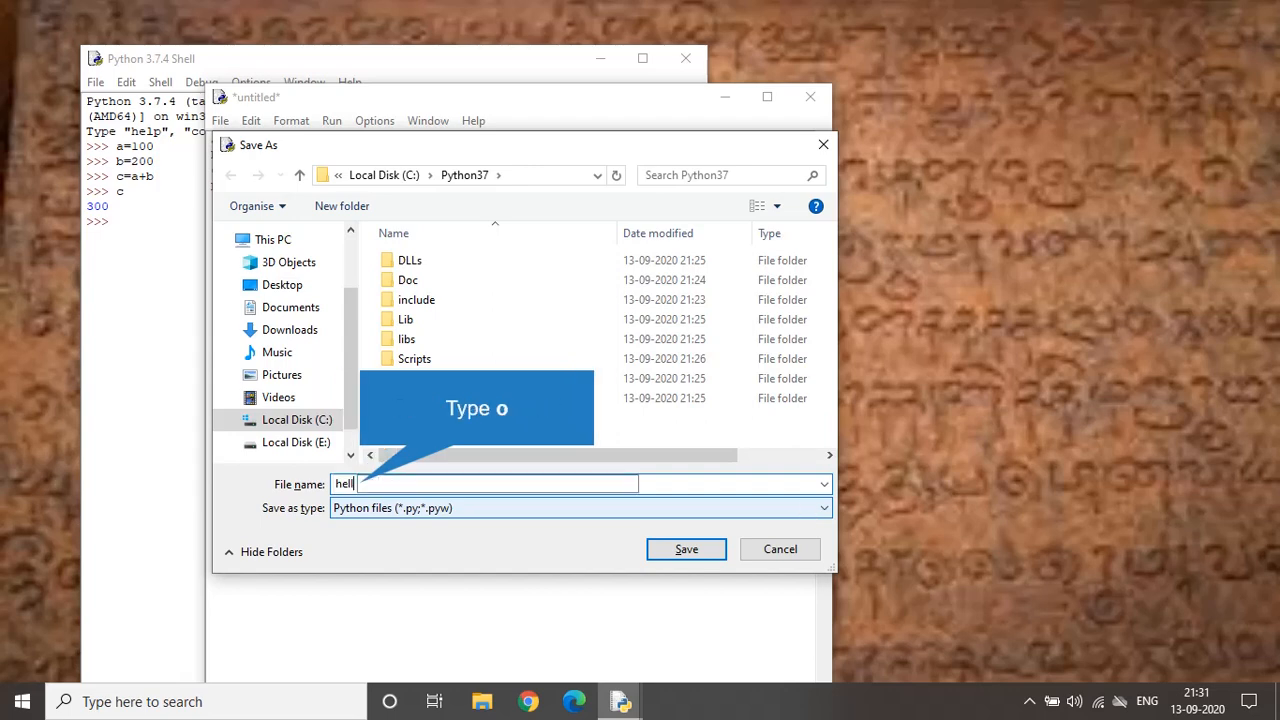
pyautogui.write('o')
pyautogui.press('Return')
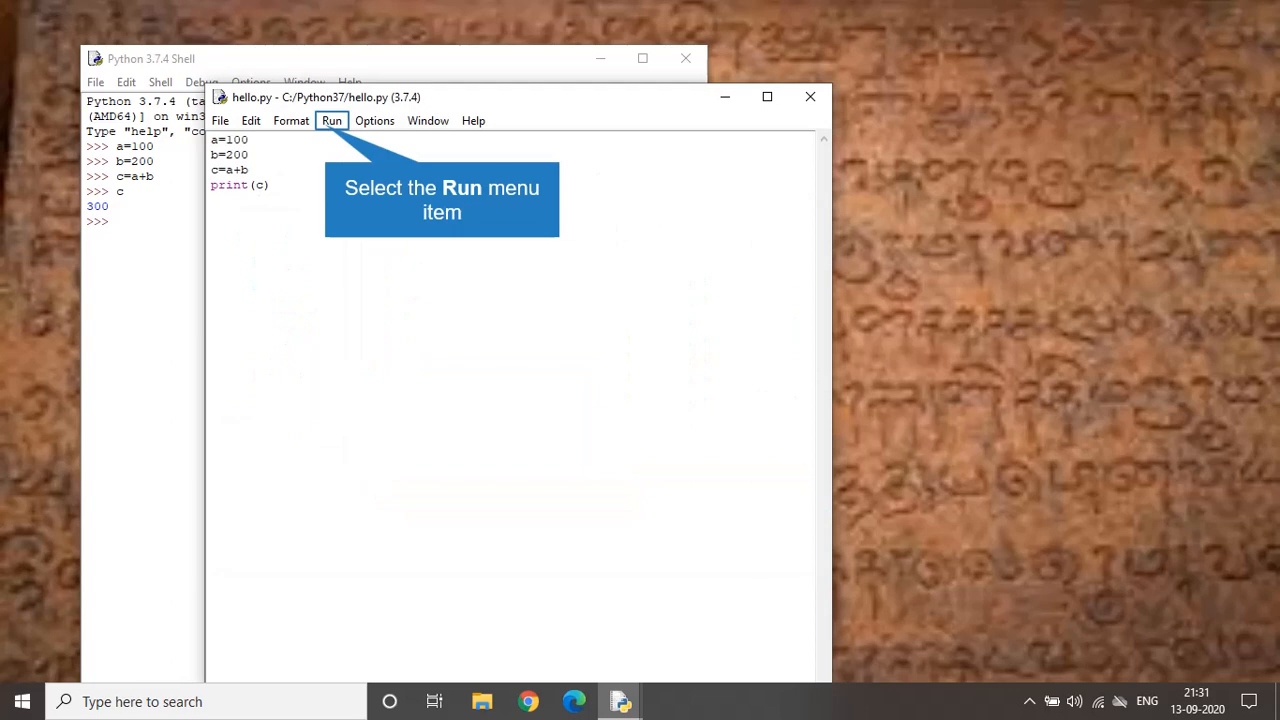
pyautogui.click(326, 124)
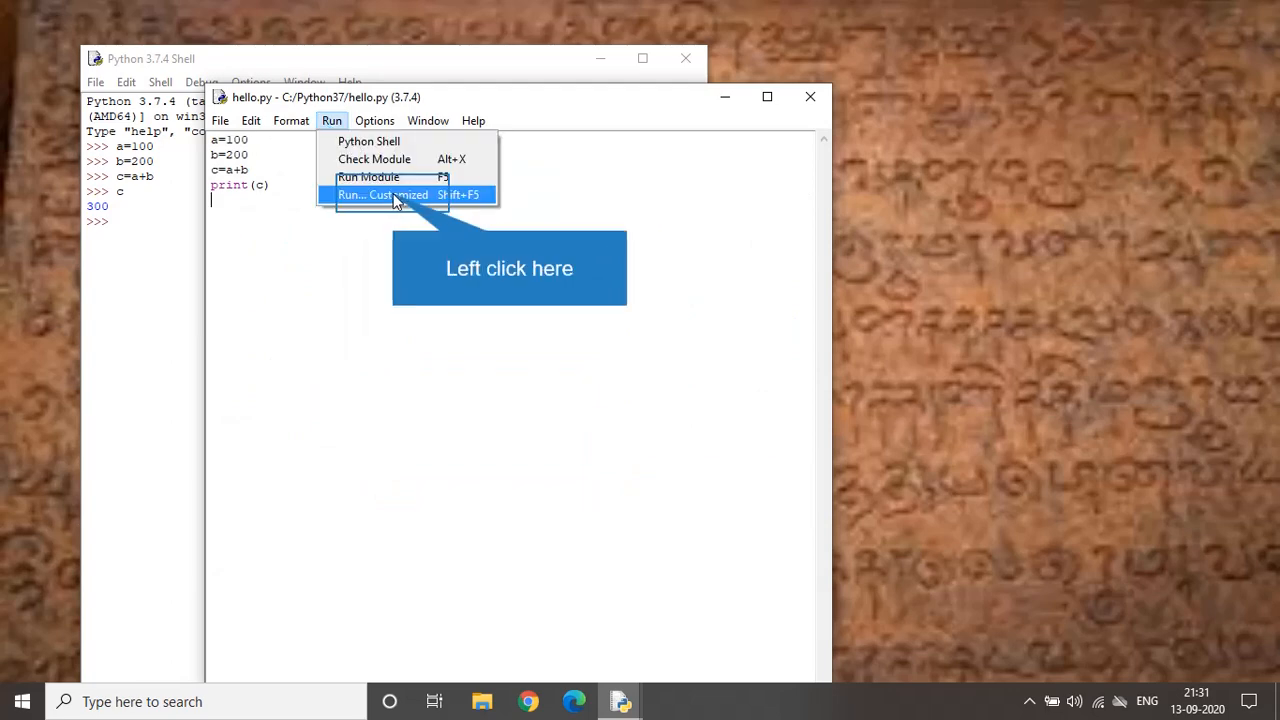
pyautogui.click(436, 197)
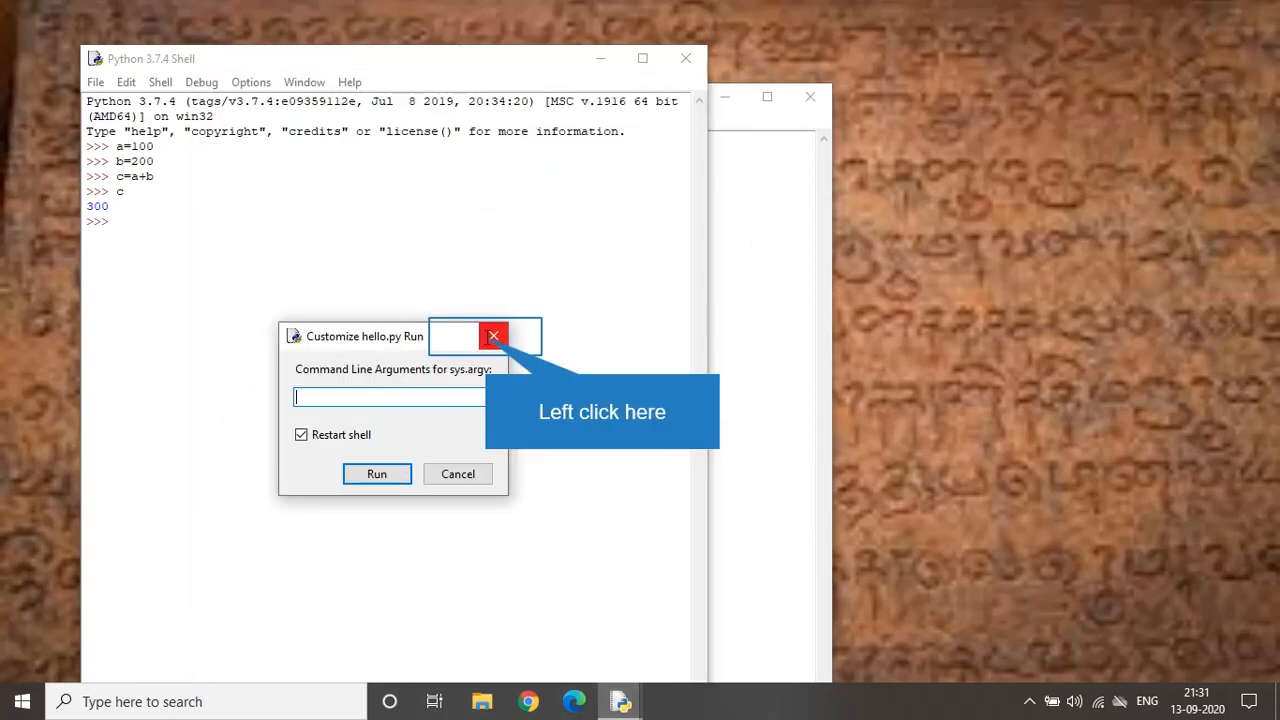
pyautogui.click(494, 336)
pyautogui.click(722, 272)
# Run the hello.py module and highlight its printed output in the Python shell.
pyautogui.click(328, 124)
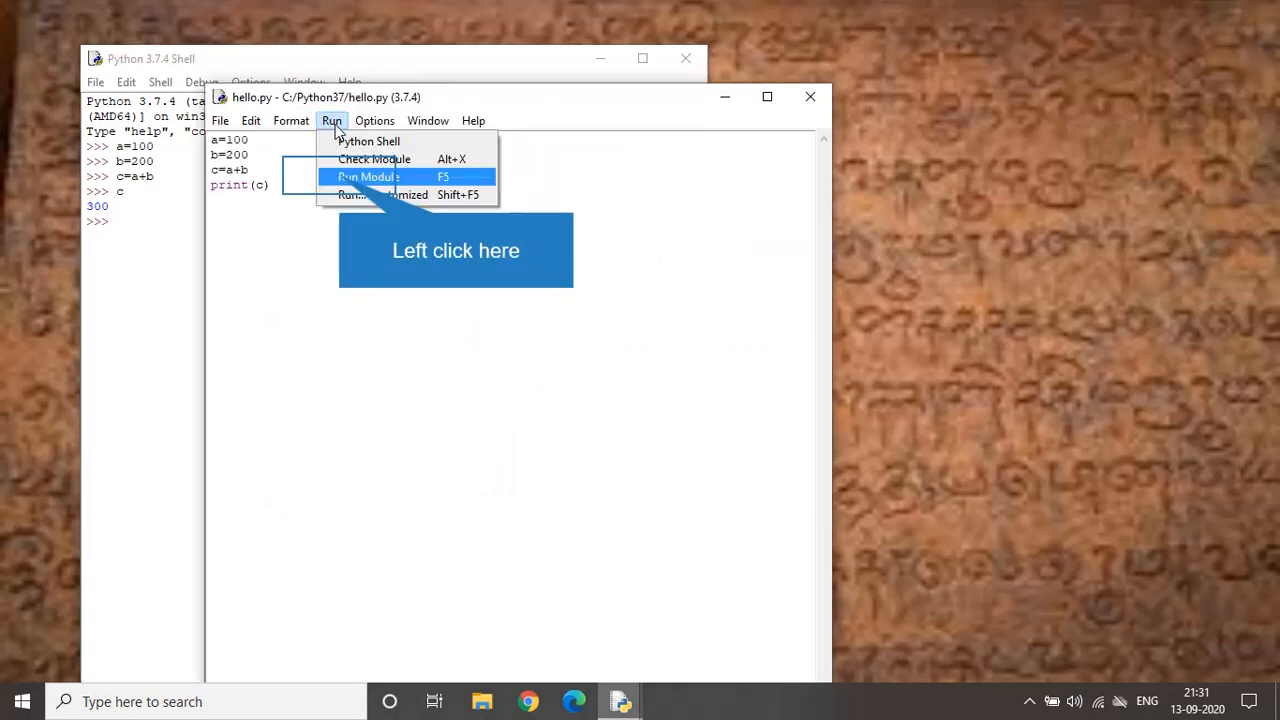
pyautogui.click(343, 177)
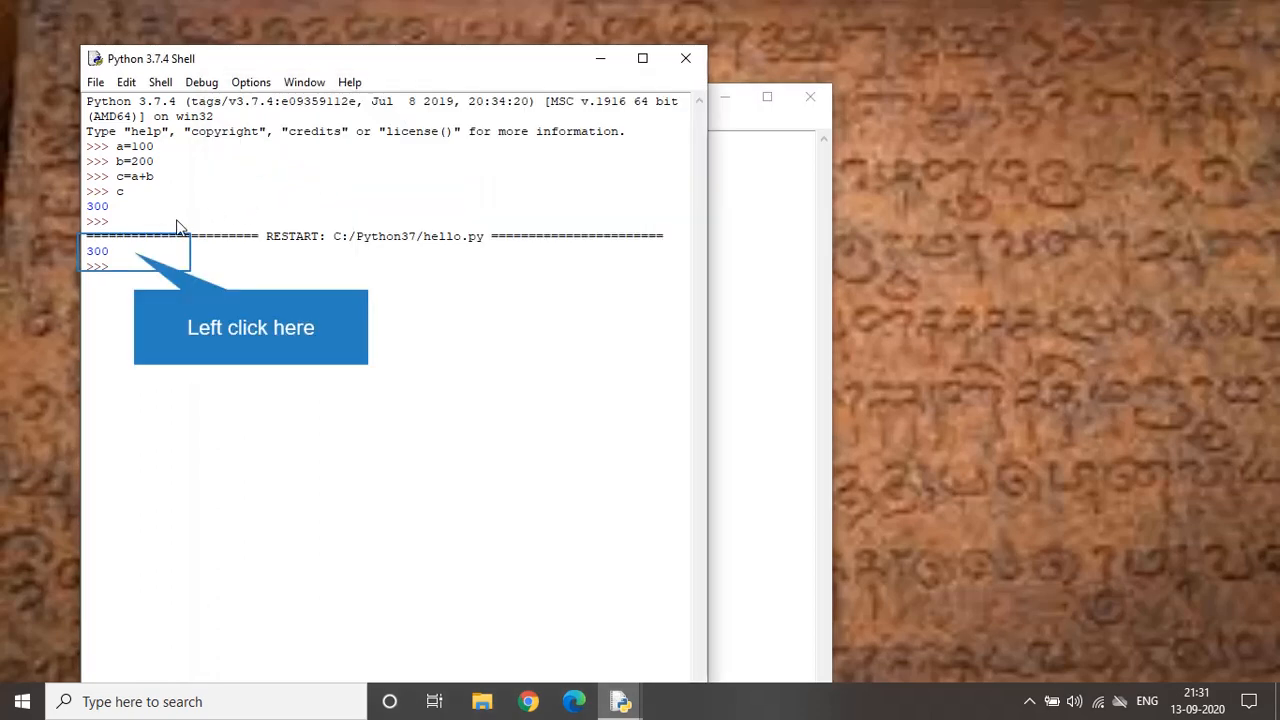
pyautogui.doubleClick(135, 252)
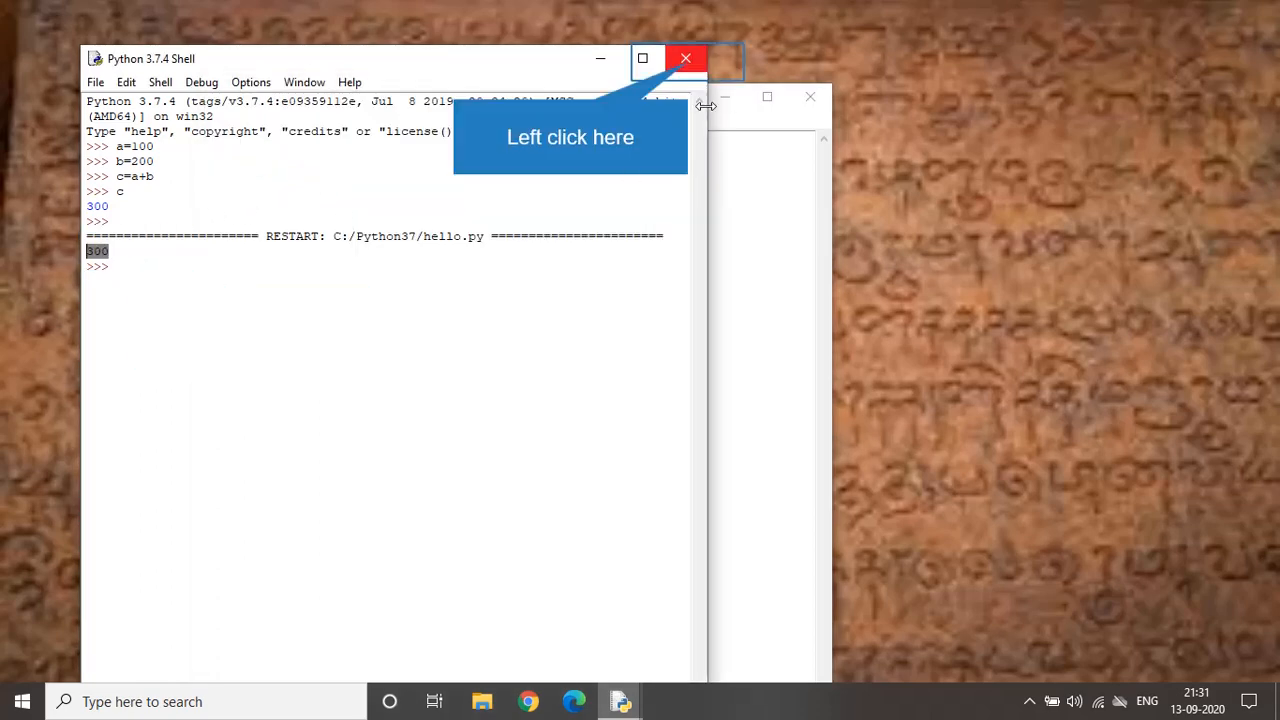
# Close the Python shell and the hello.py editor window.
pyautogui.click(686, 58)
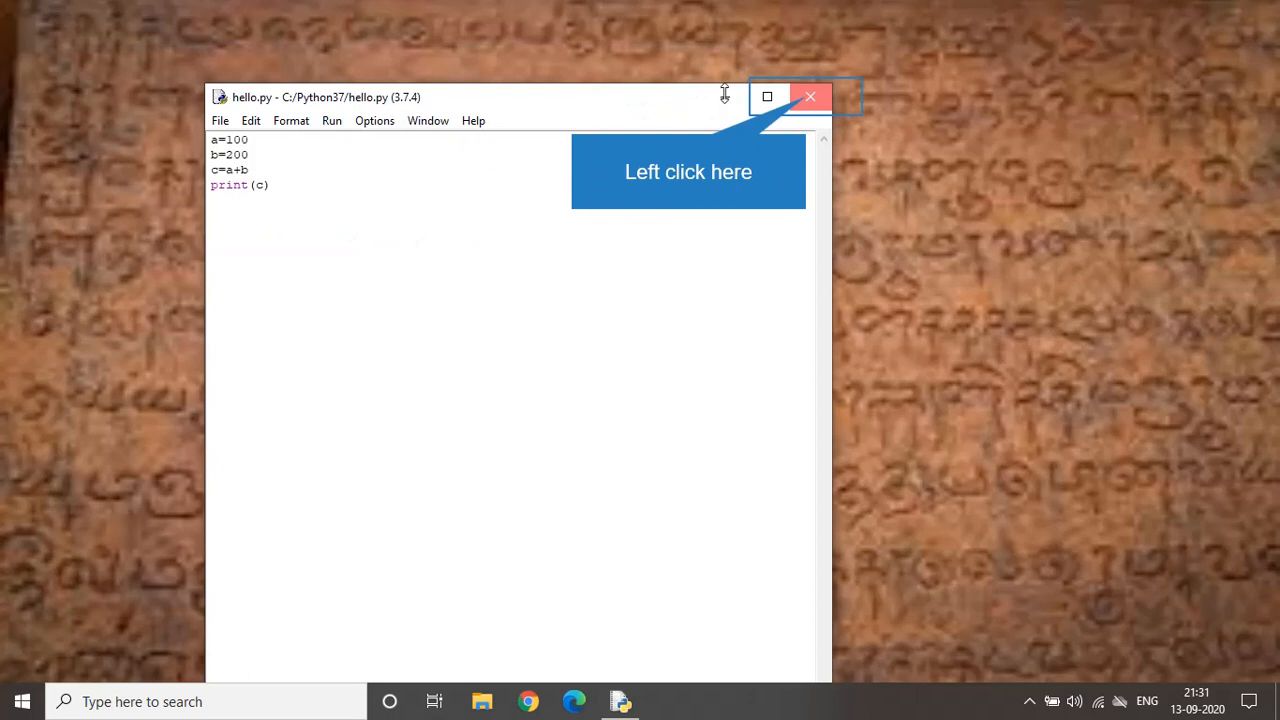
pyautogui.click(808, 98)
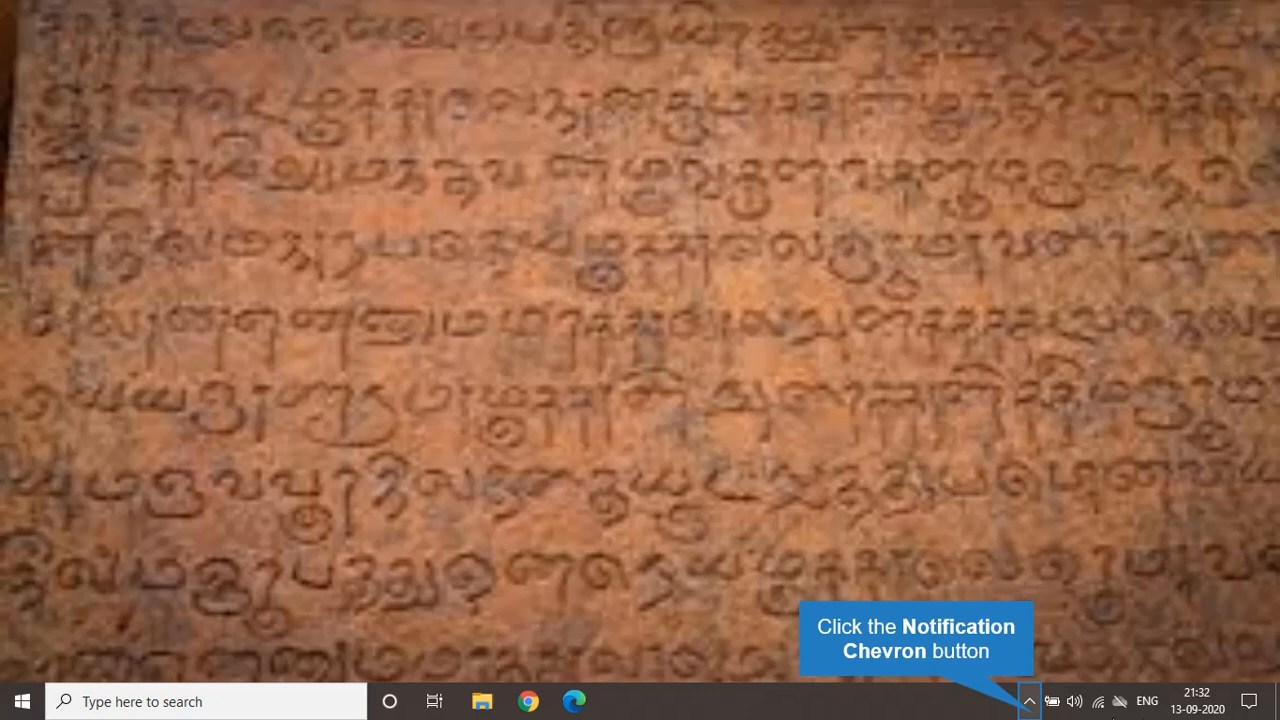
pyautogui.click(1029, 701)
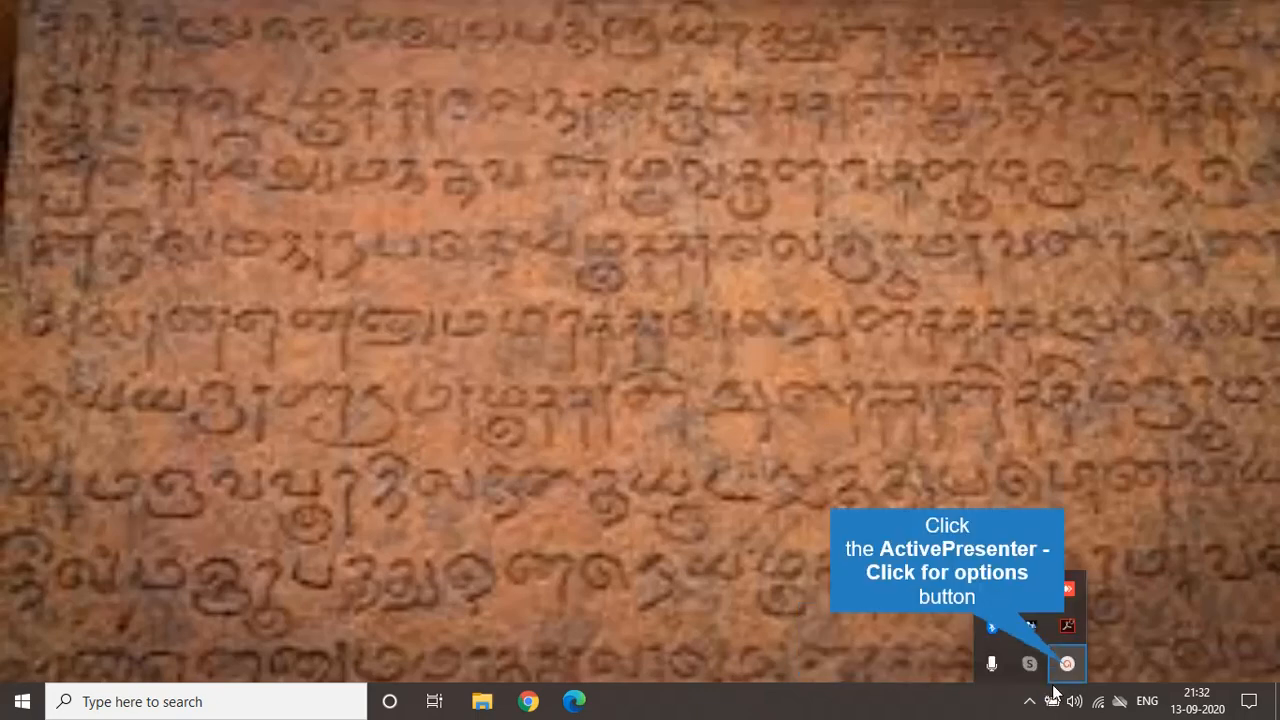